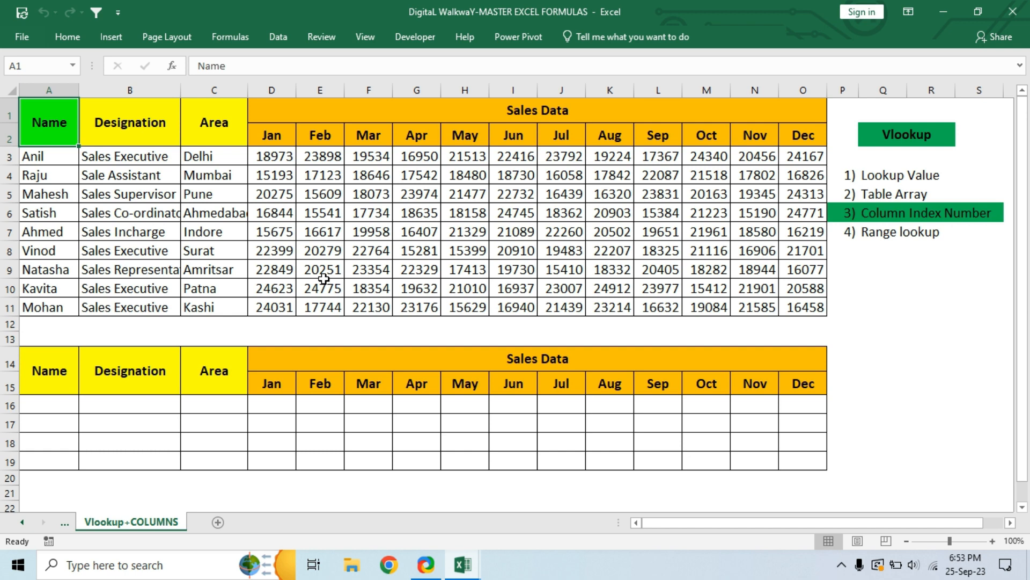
# Examine the list of VLOOKUP arguments beside the table and the sales data range A1:O11.
pyautogui.click(914, 135)
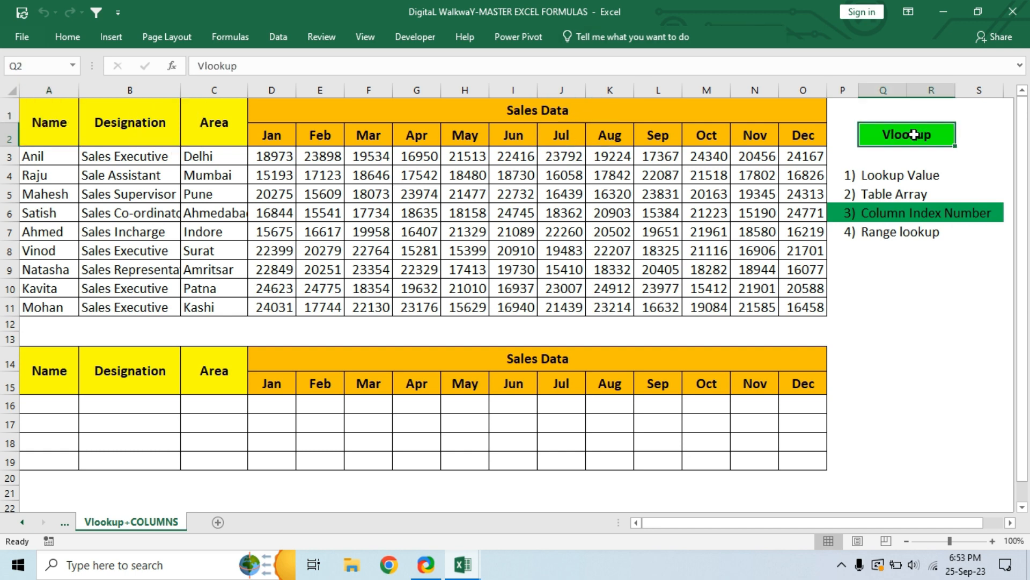
pyautogui.click(912, 175)
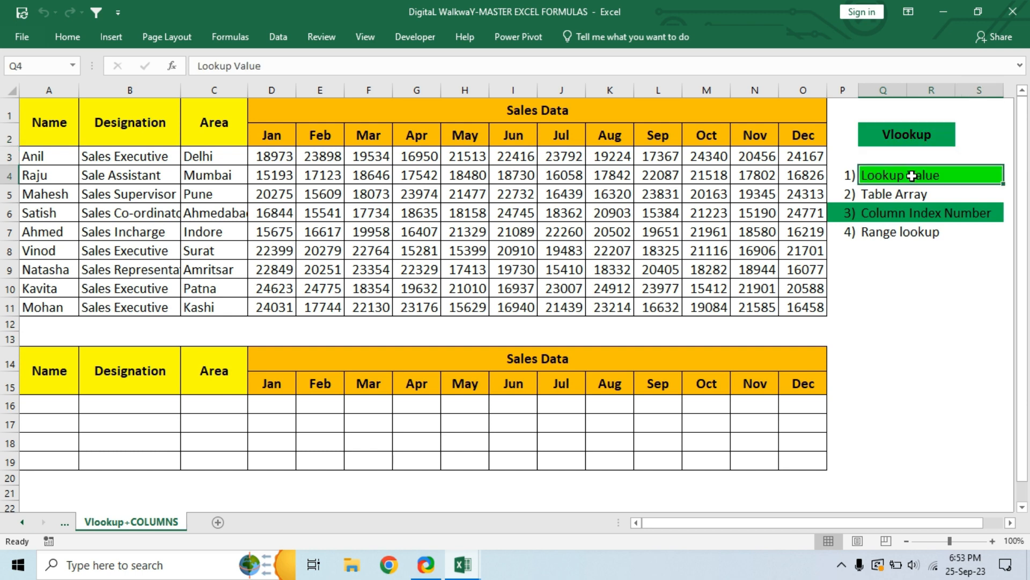
pyautogui.click(897, 194)
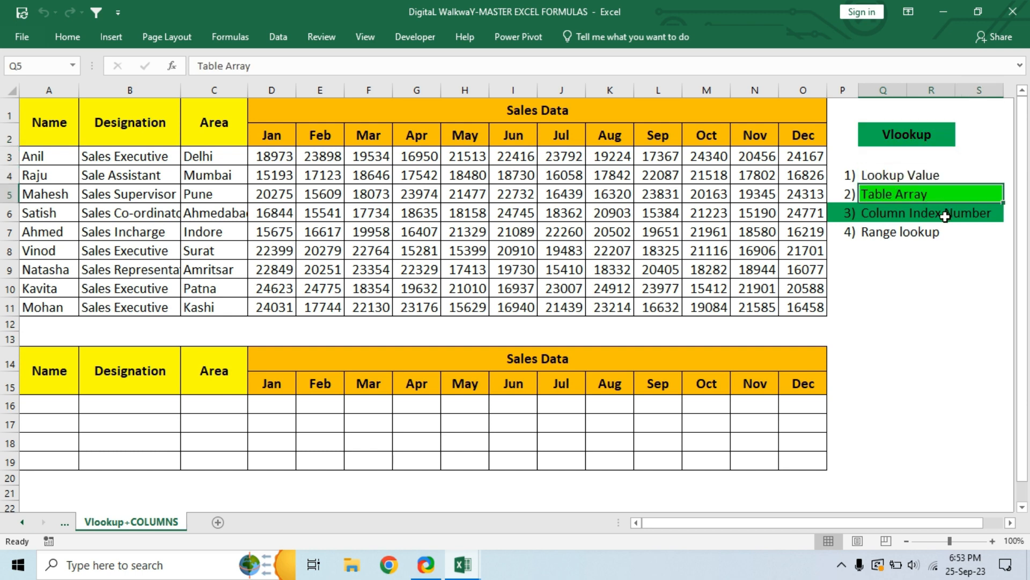
pyautogui.click(899, 214)
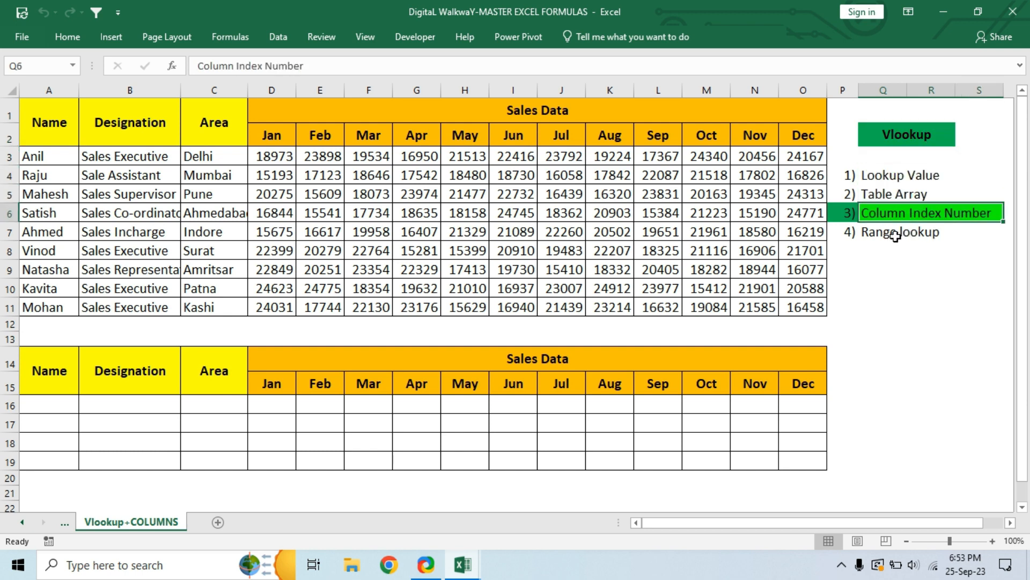
pyautogui.click(907, 232)
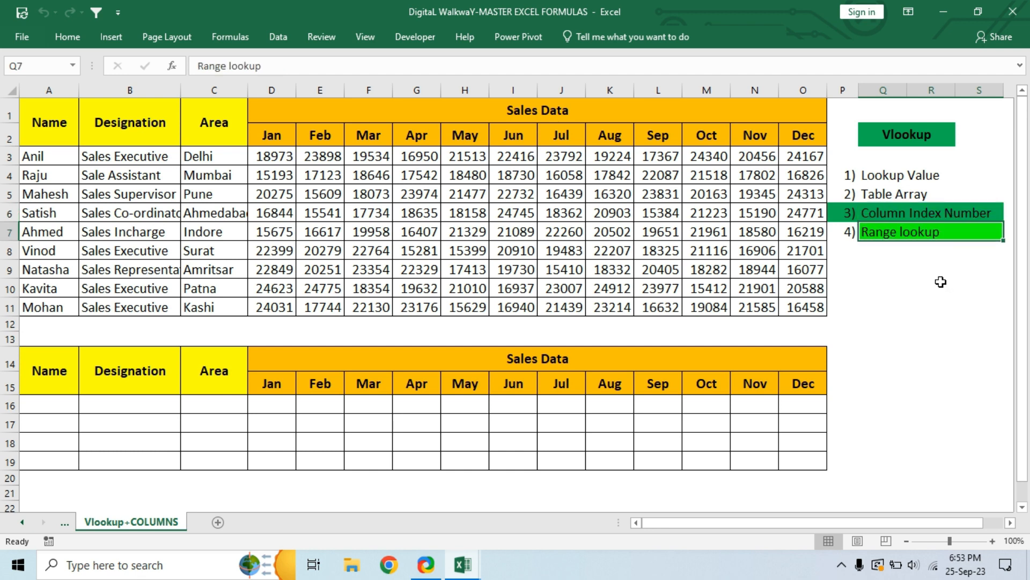
pyautogui.click(929, 216)
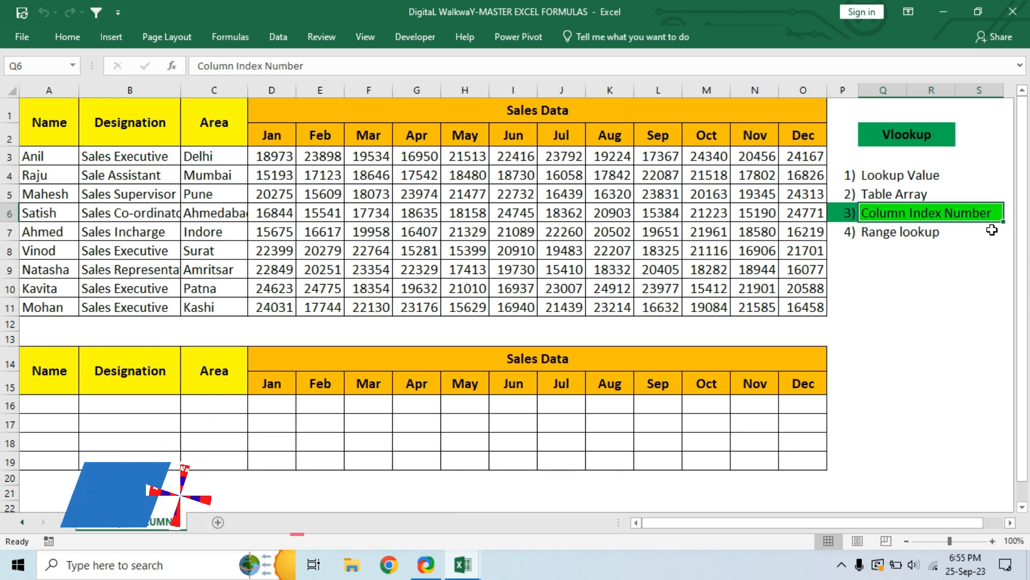
pyautogui.moveTo(51, 123); pyautogui.dragTo(809, 304)
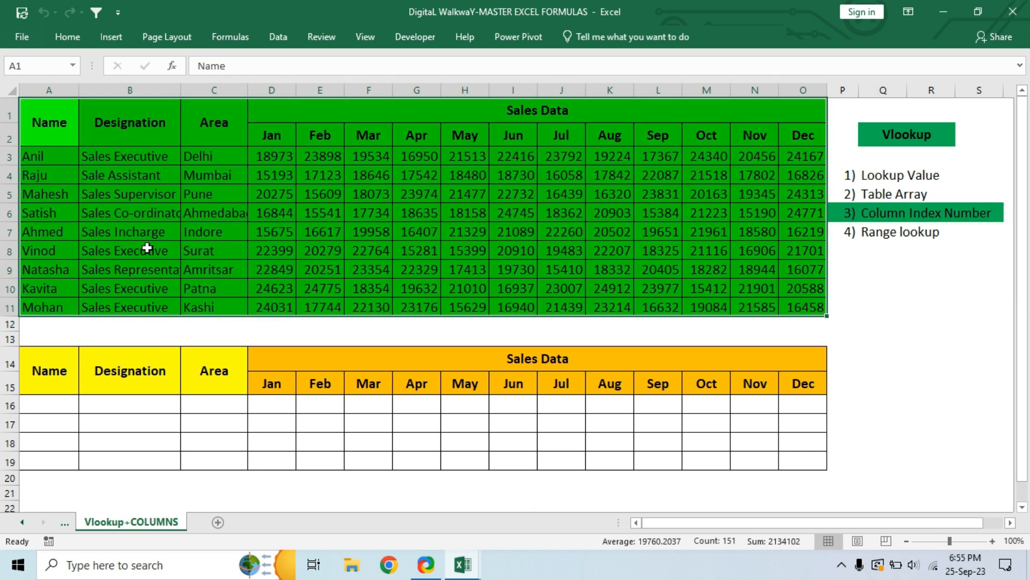
pyautogui.moveTo(115, 130); pyautogui.dragTo(629, 307)
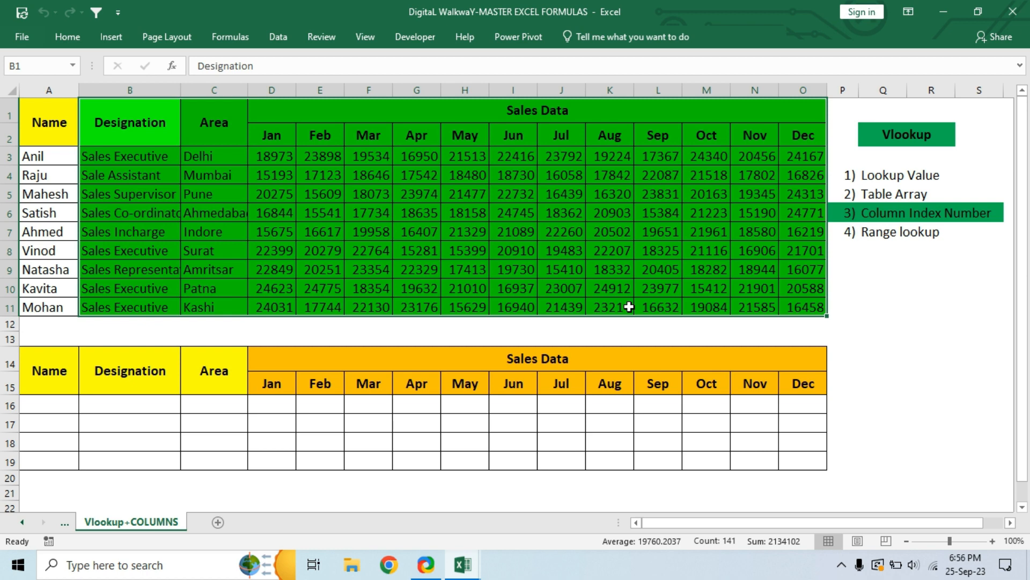
# Enter =VLOOKUP(A16,A3:O11,2,0) in B16, the first Designation cell of the lower table.
pyautogui.click(135, 407)
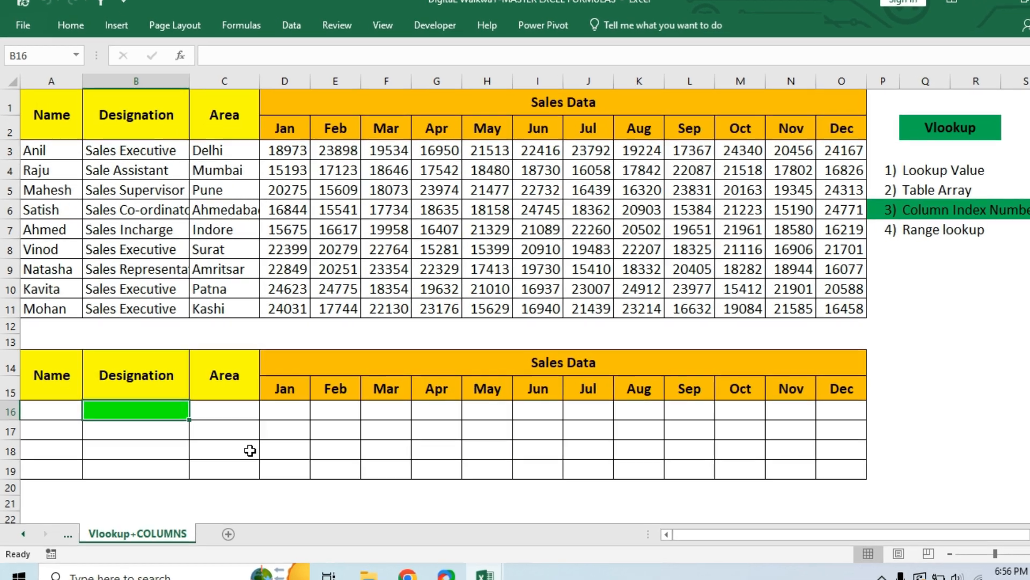
pyautogui.write('=')
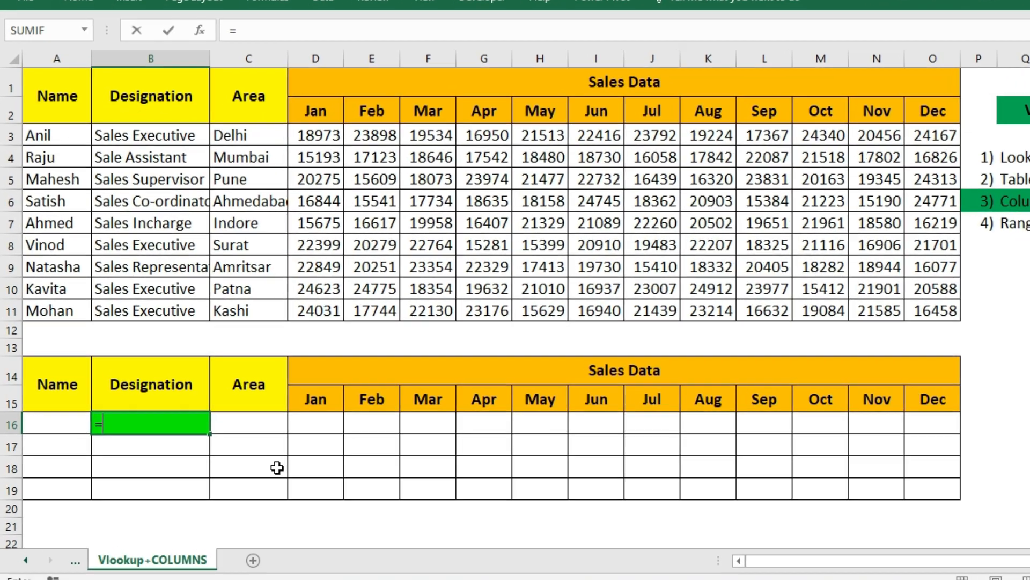
pyautogui.write('vlo')
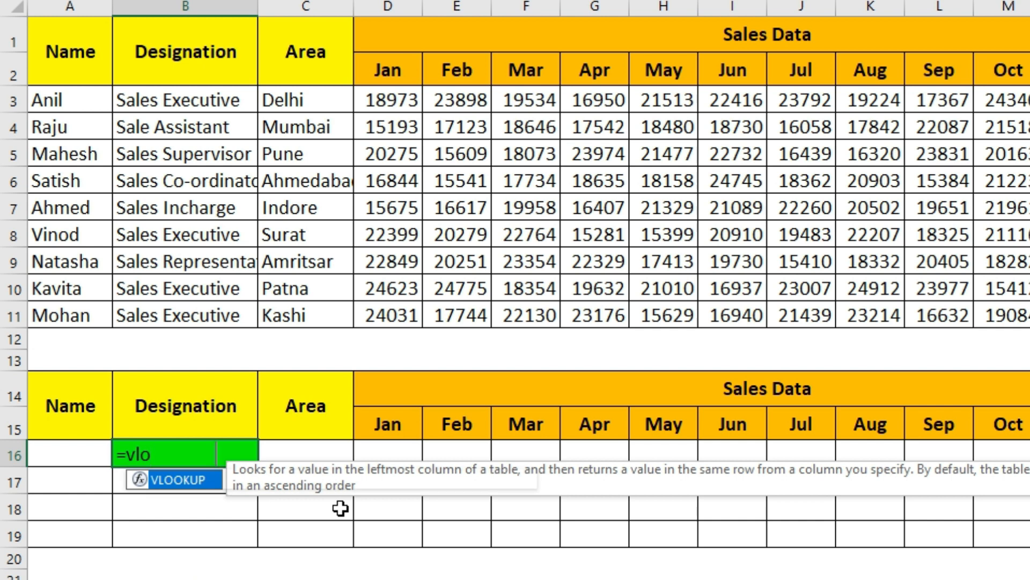
pyautogui.press('Tab')
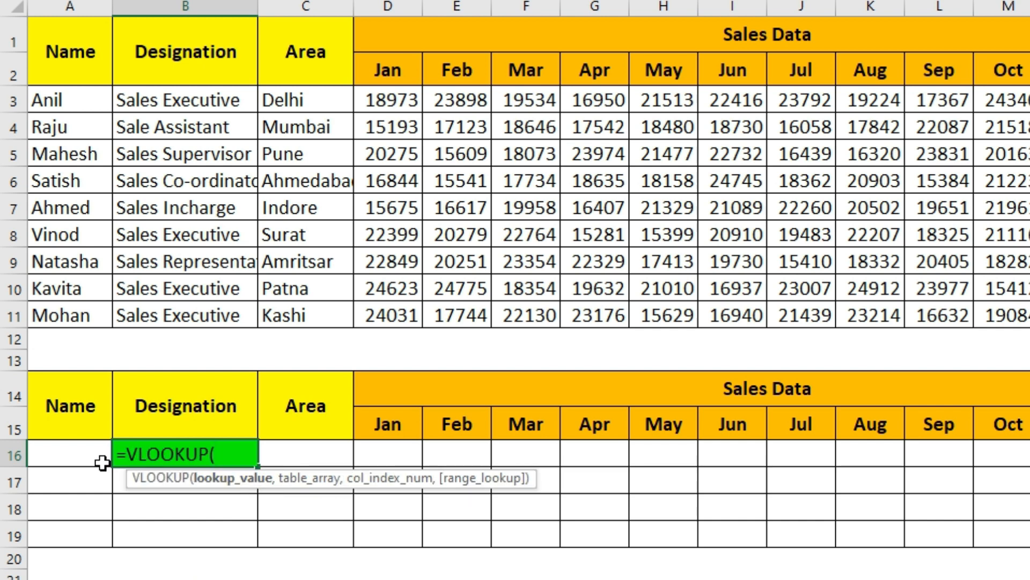
pyautogui.click(72, 460)
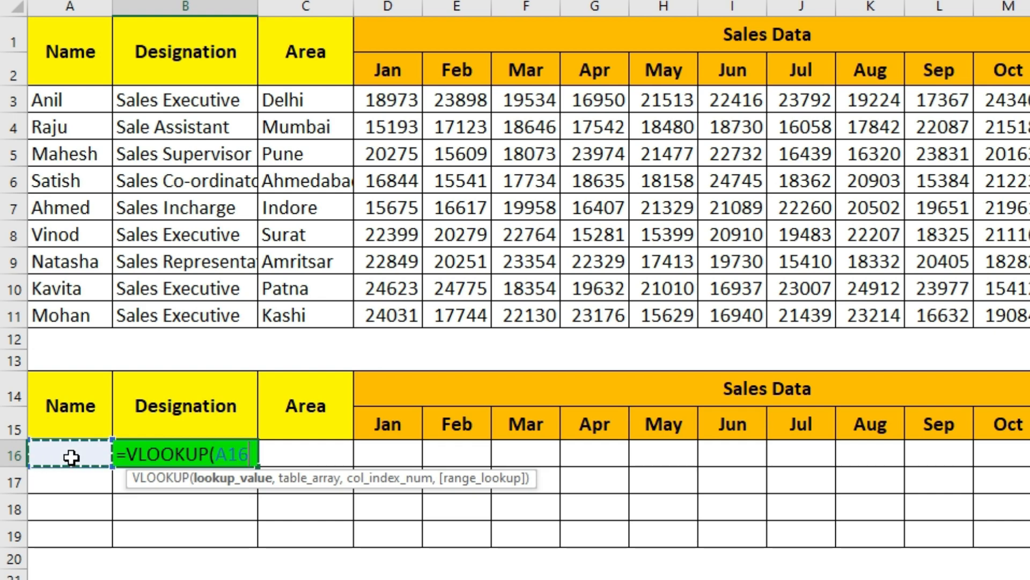
pyautogui.write(',')
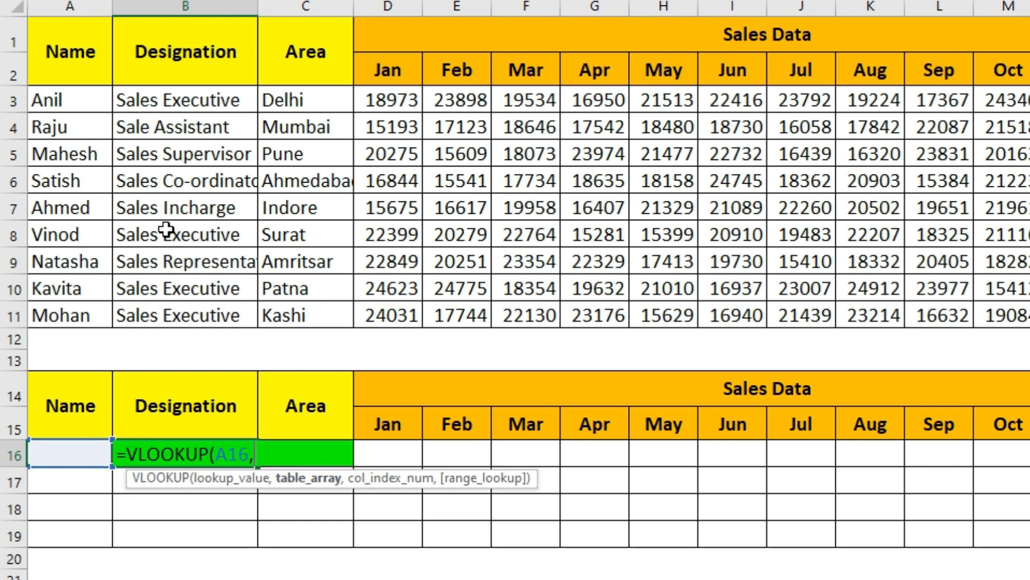
pyautogui.moveTo(59, 103); pyautogui.dragTo(855, 310)
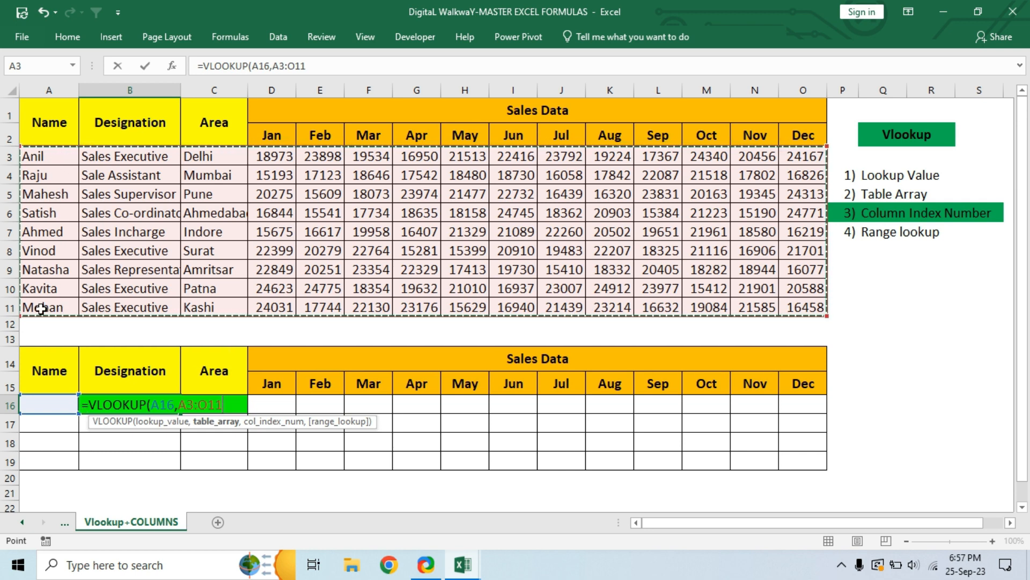
pyautogui.write(',')
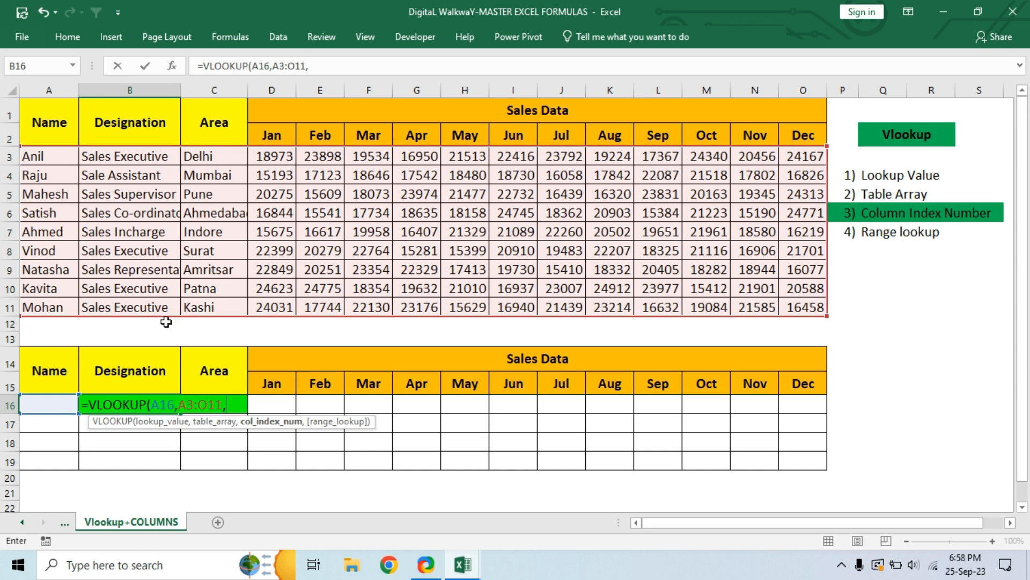
pyautogui.write('2,')
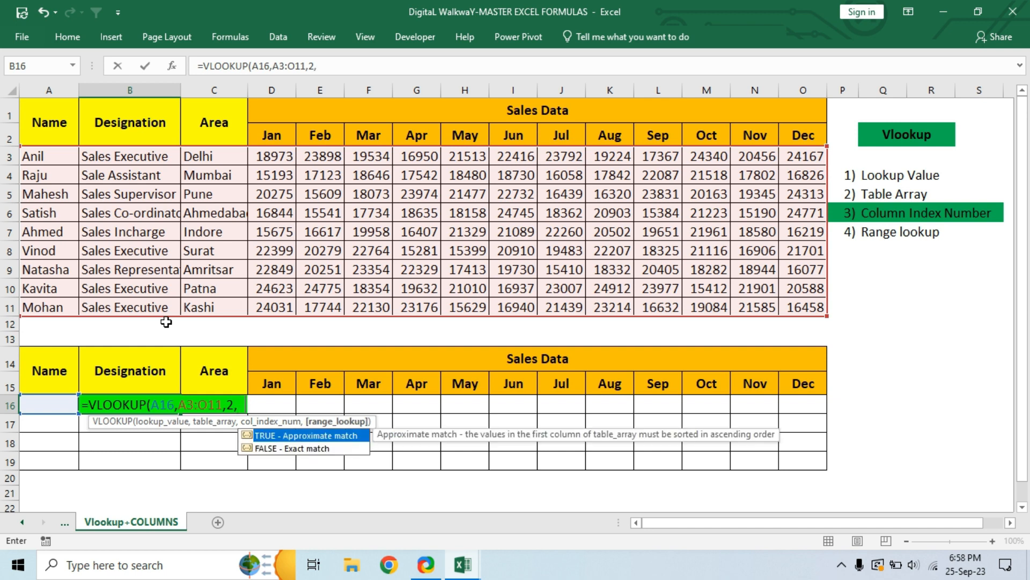
pyautogui.write('0)')
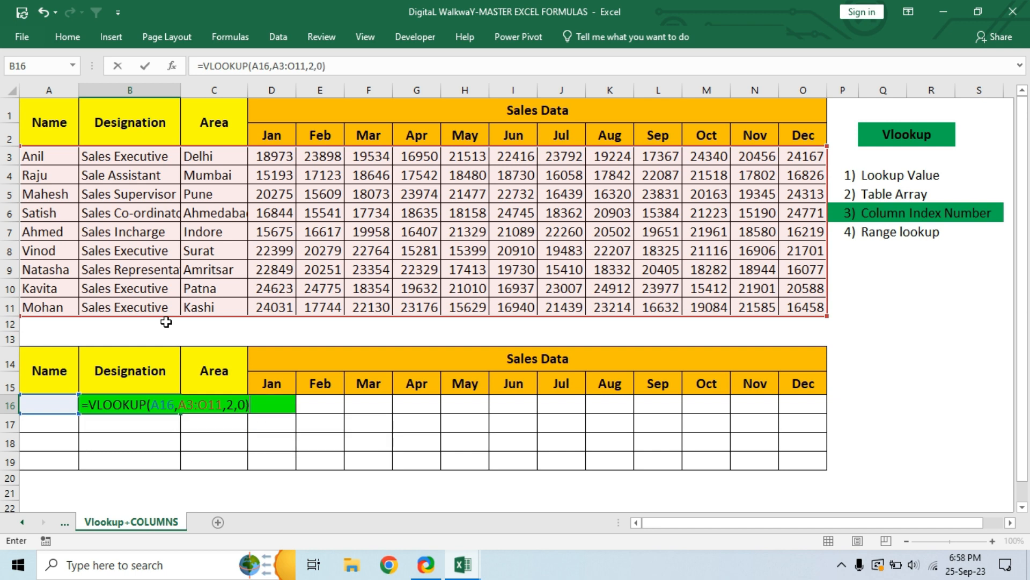
pyautogui.press('Return')
# Enter the first employee's name from the source table in A16 as the lookup value.
pyautogui.click(38, 410)
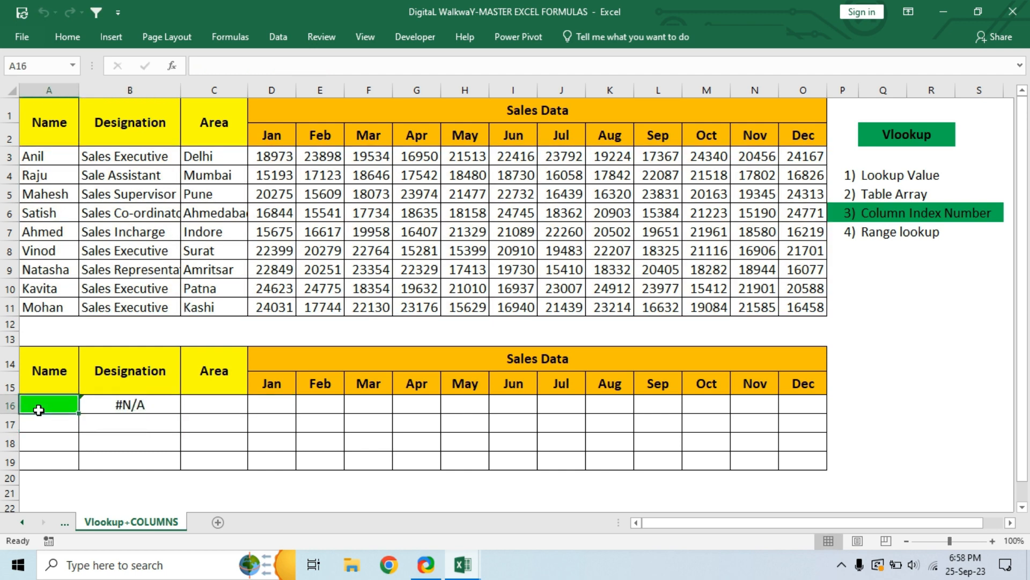
pyautogui.write('Anil')
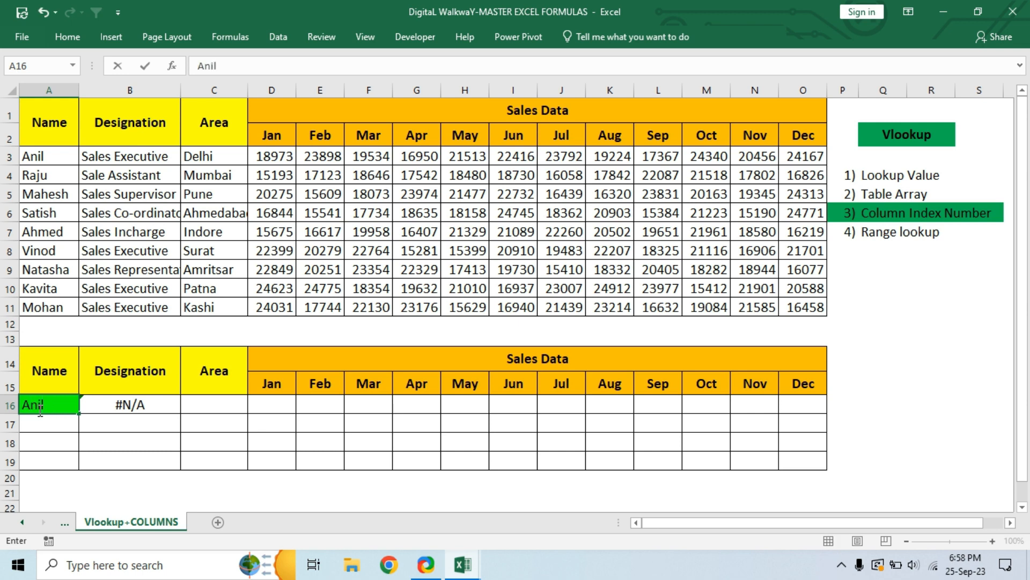
pyautogui.press('Tab')
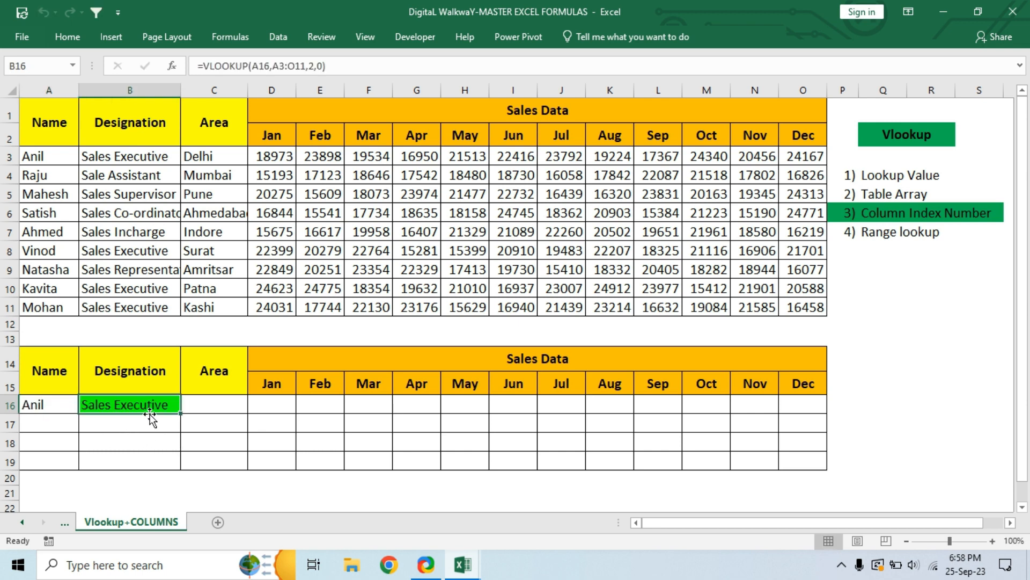
# Compare the designation returned in B16 with source cell B3 and review the VLOOKUP formula.
pyautogui.click(127, 160)
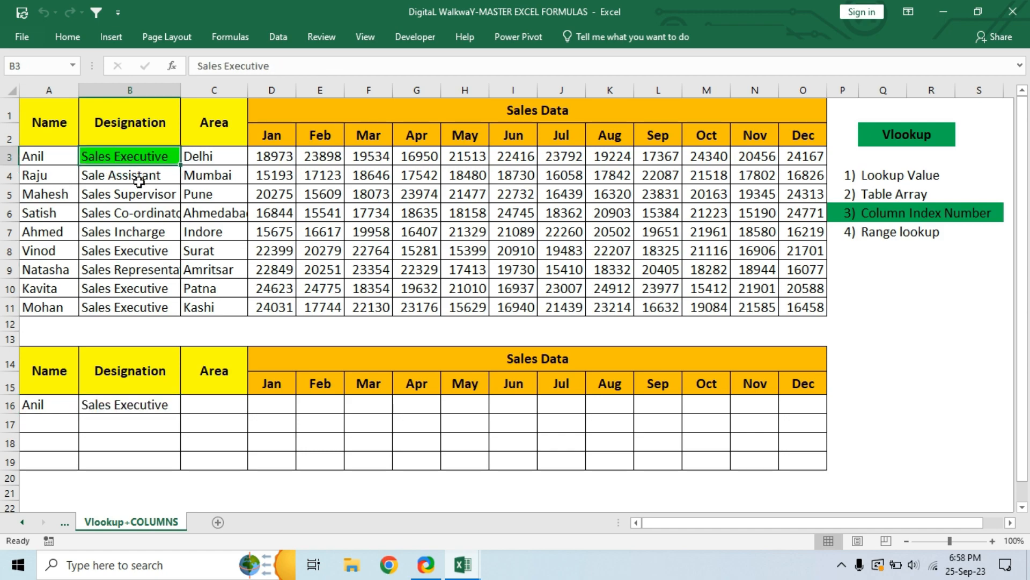
pyautogui.click(120, 404)
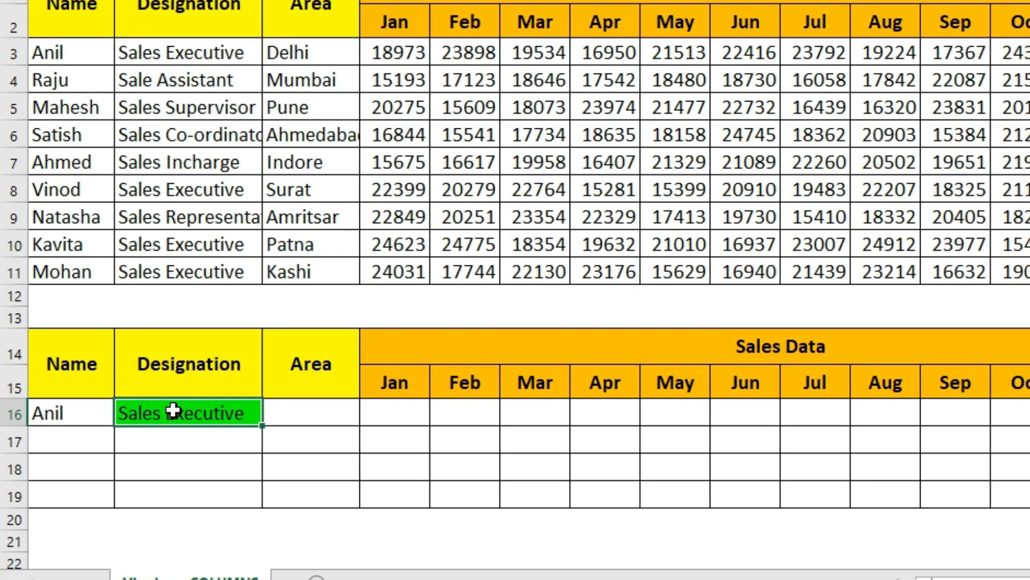
pyautogui.press('F2')
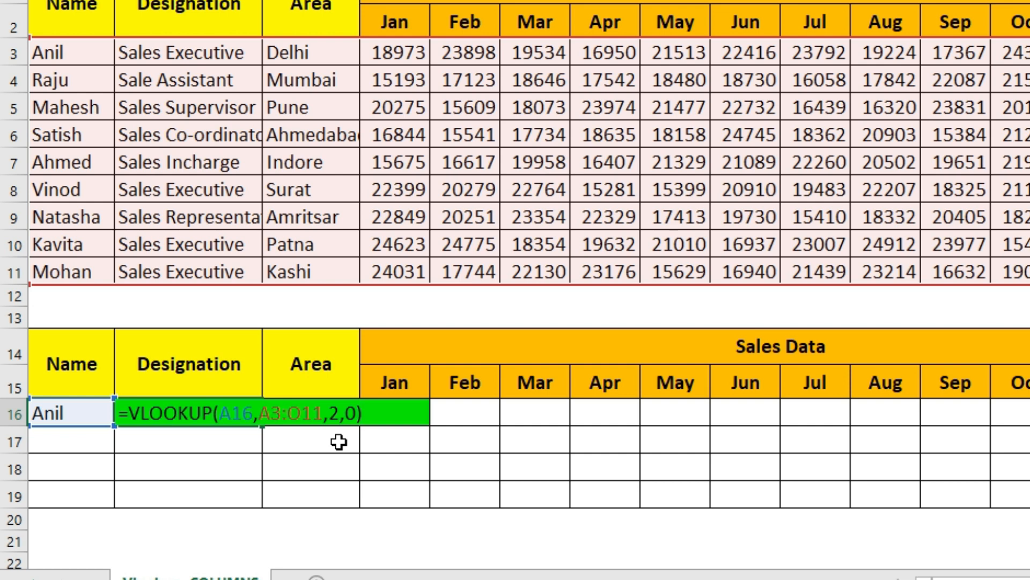
pyautogui.hotkey('ctrl', 'Return')
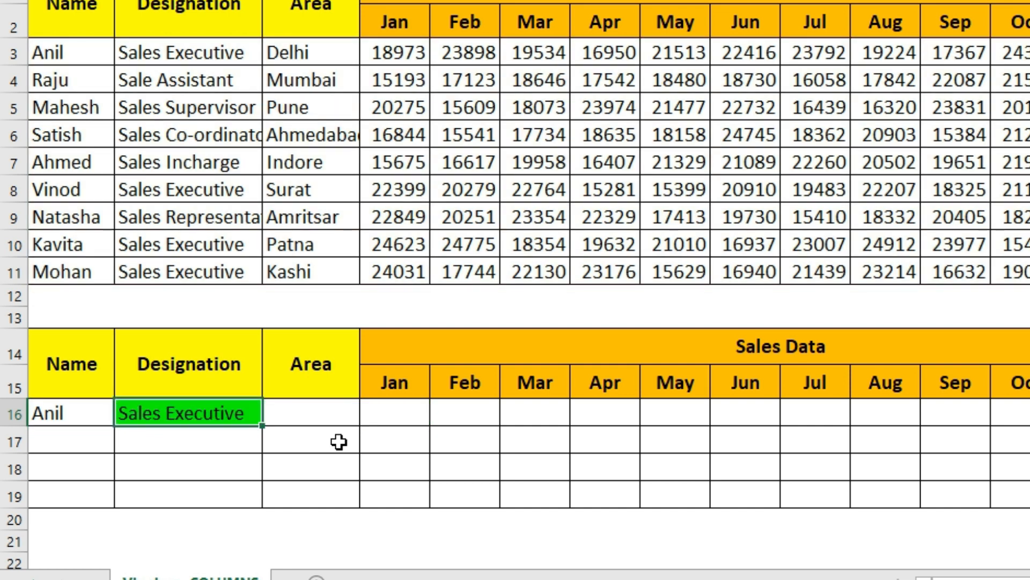
# Clear B16 and start a new VLOOKUP there with the column-locked reference $A16 as its lookup value.
pyautogui.press('Delete')
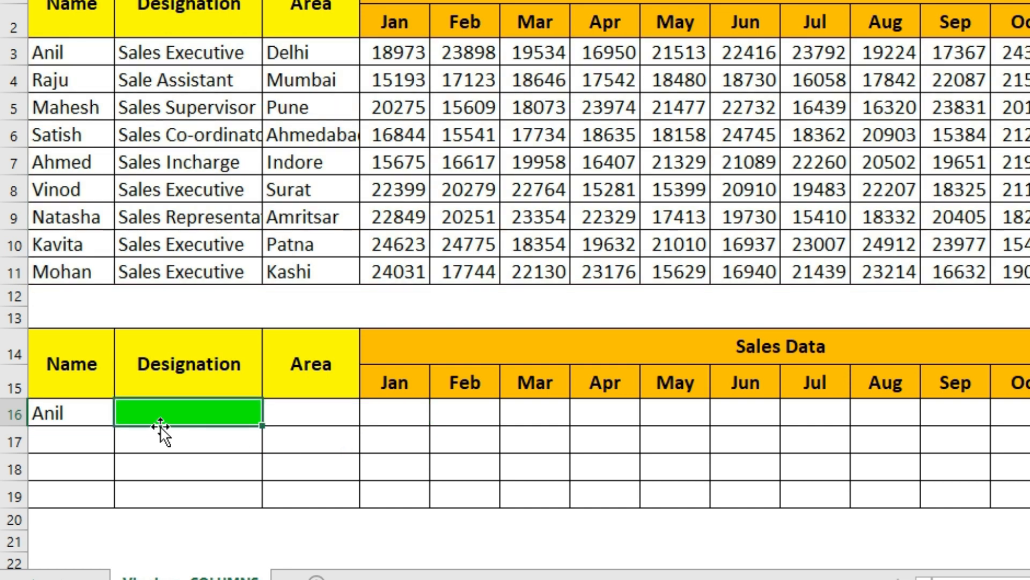
pyautogui.write('=vlo')
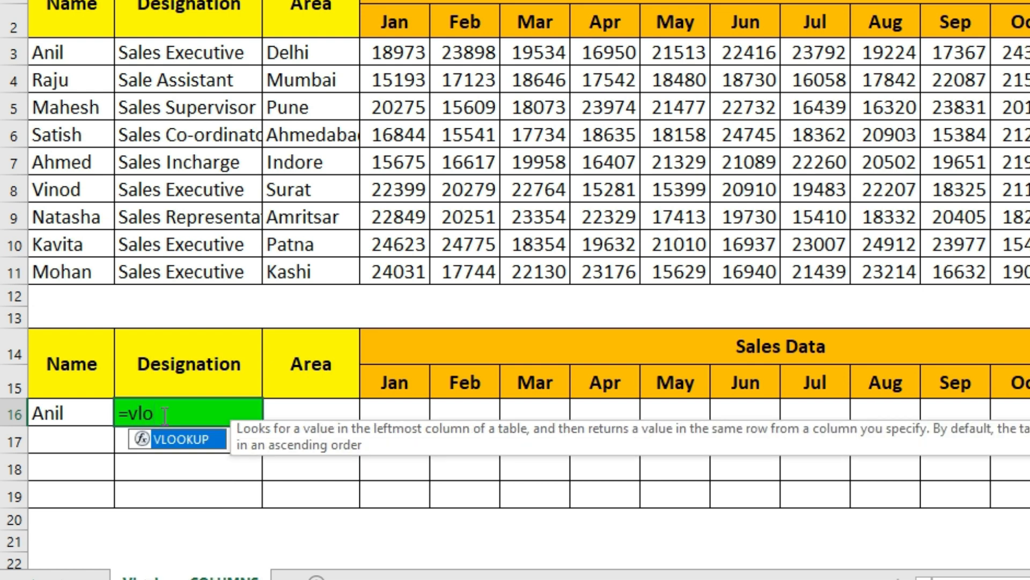
pyautogui.press('Tab')
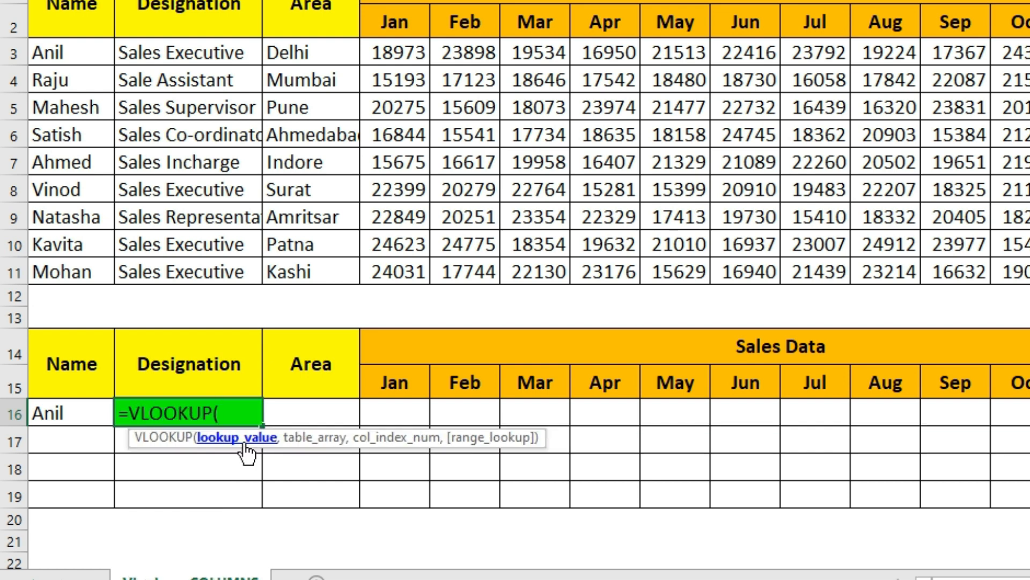
pyautogui.click(69, 414)
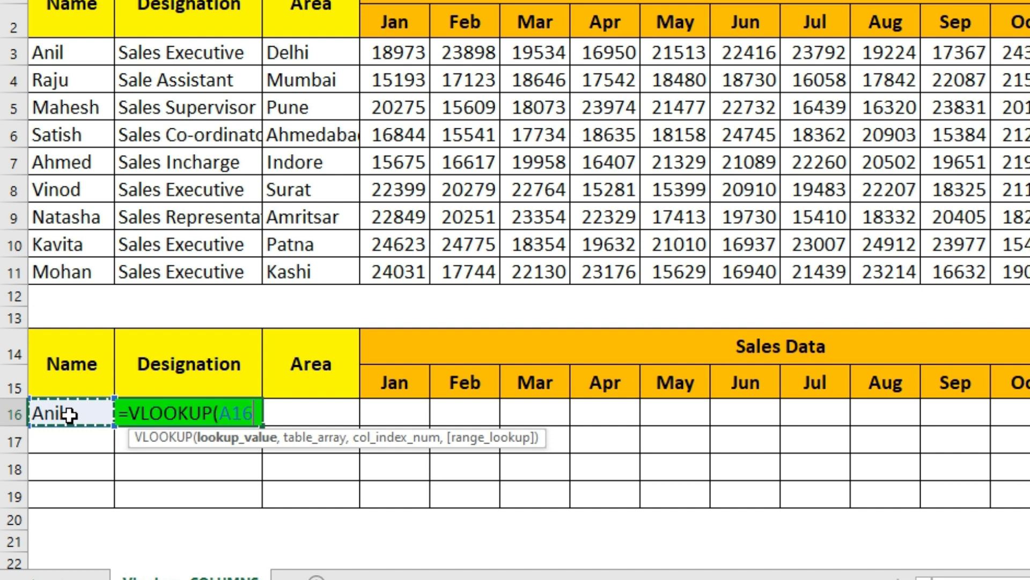
pyautogui.press('F4')
pyautogui.press('F4')
pyautogui.press('F4')
pyautogui.press('F4')
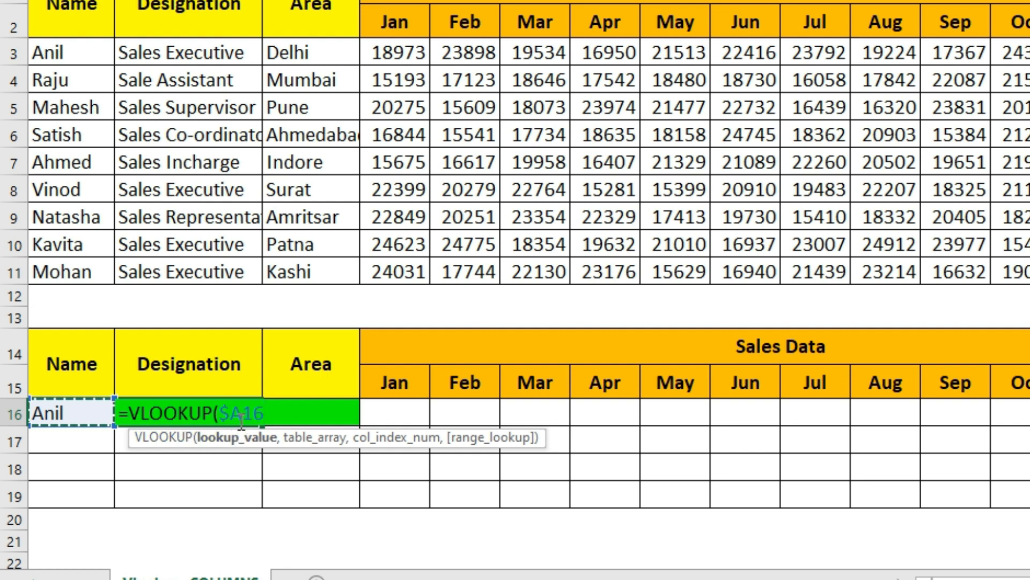
pyautogui.write(',')
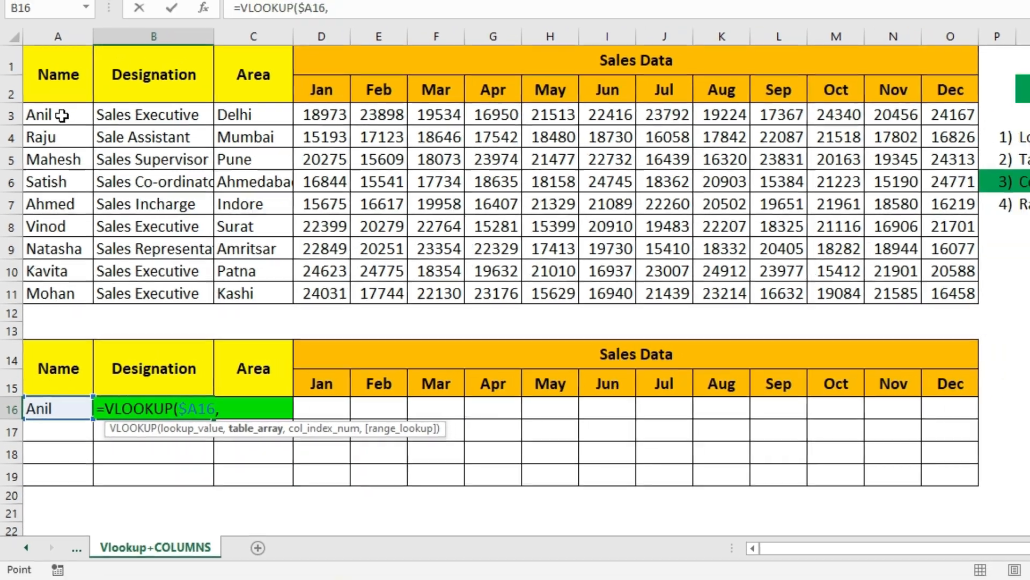
# Set the VLOOKUP's table array to the source data as the absolute range $A$3:$O$11.
pyautogui.moveTo(78, 52); pyautogui.dragTo(189, 266)
pyautogui.moveTo(130, 303); pyautogui.dragTo(821, 307)
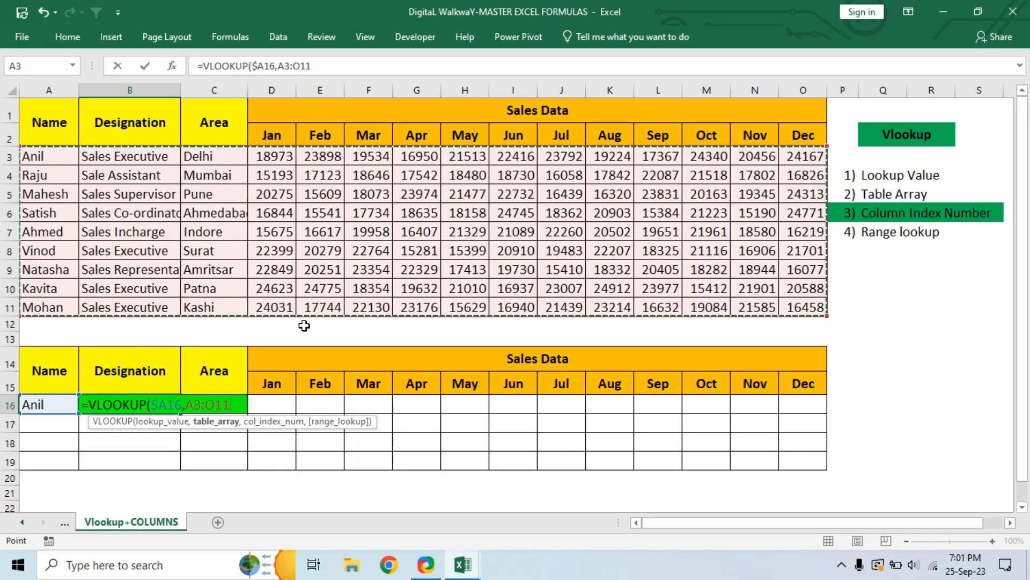
pyautogui.press('F4')
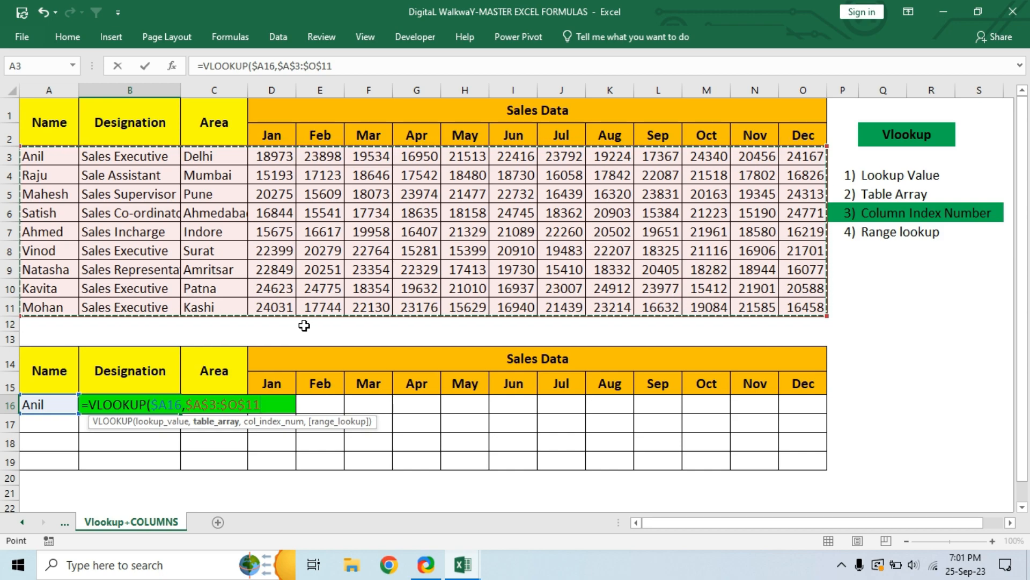
pyautogui.write(',')
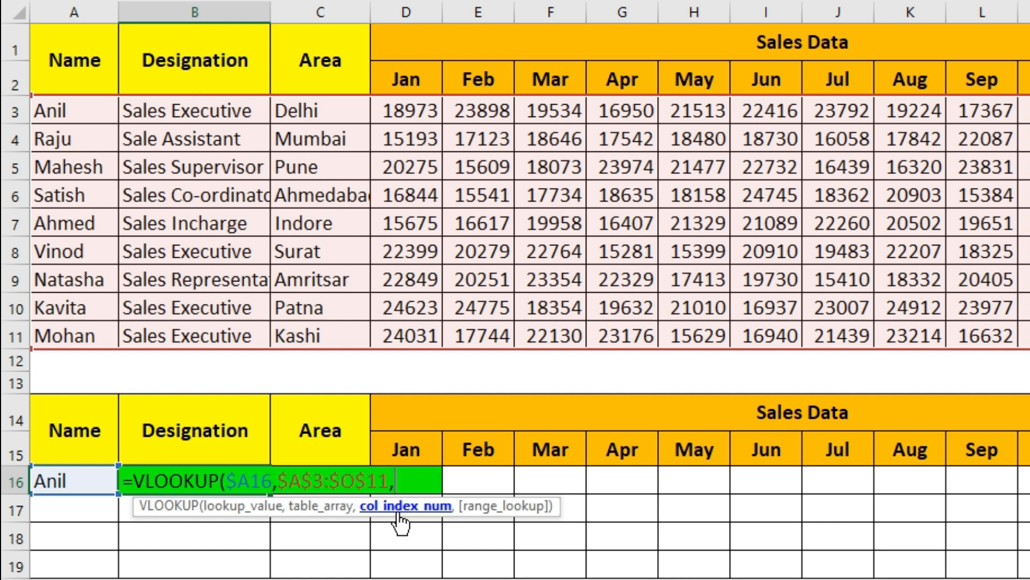
# Nest a COLUMNS function as the VLOOKUP's column index, with the range B13:C13 as its array.
pyautogui.write('colum')
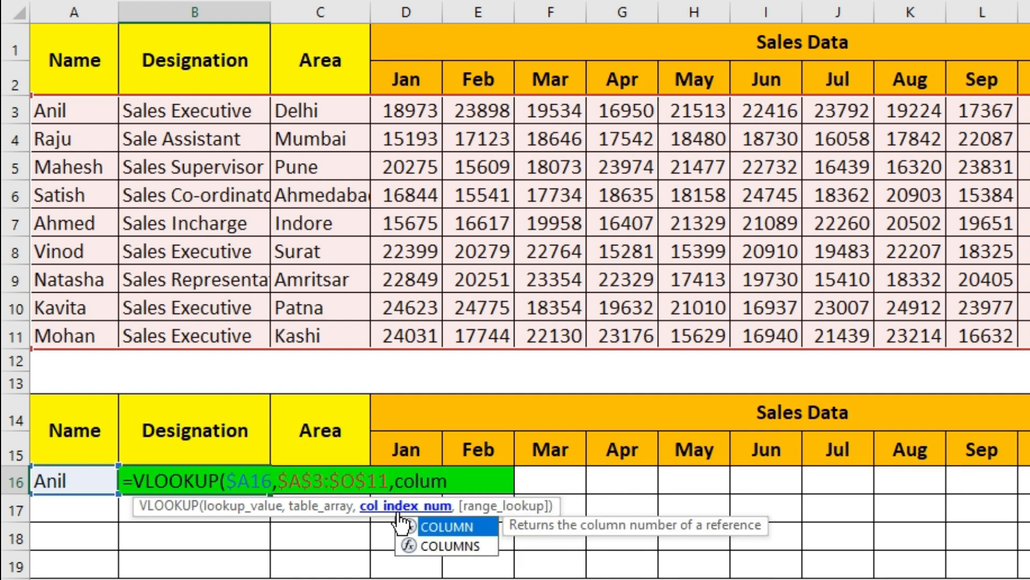
pyautogui.press('Down')
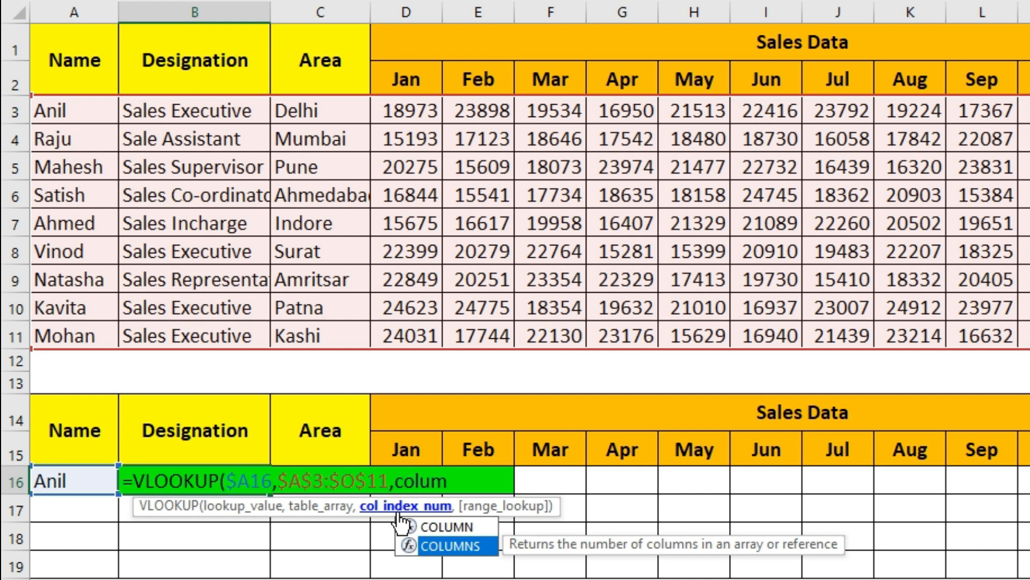
pyautogui.press('Tab')
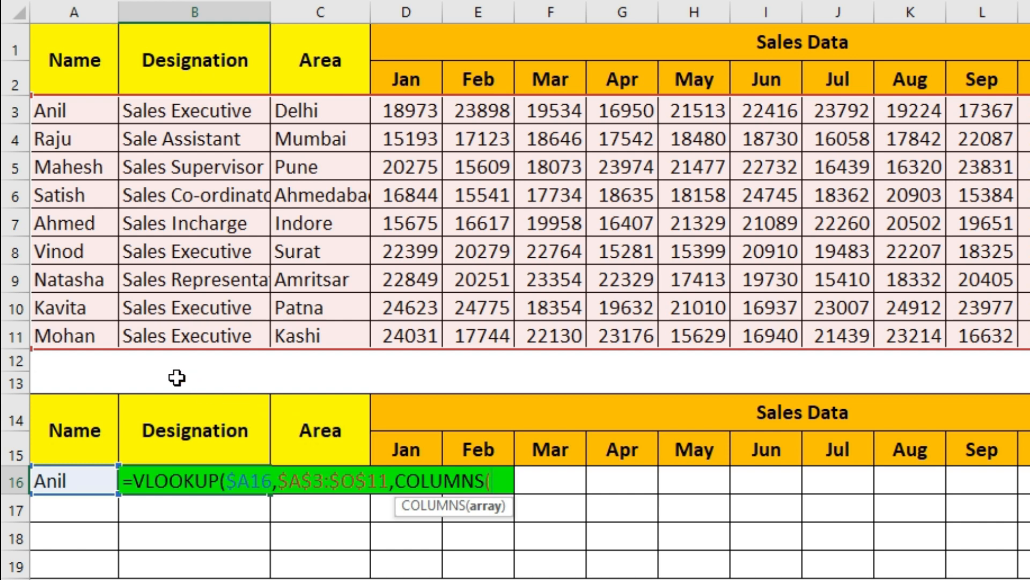
pyautogui.click(215, 375)
pyautogui.moveTo(216, 375); pyautogui.dragTo(298, 378)
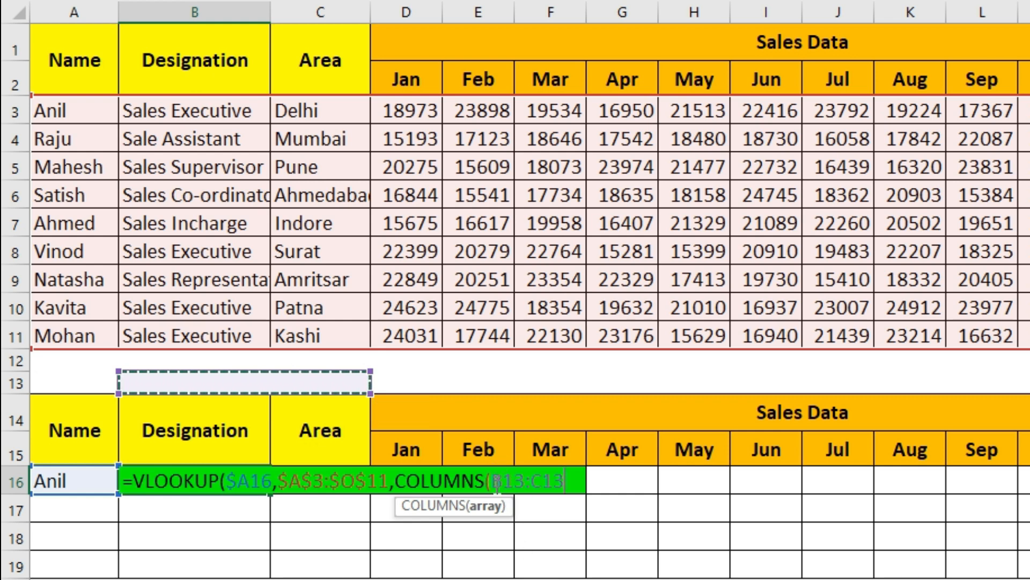
# Convert the COLUMNS range to the mixed references $B13:C$13 and close the nested function.
pyautogui.moveTo(492, 479); pyautogui.dragTo(526, 479)
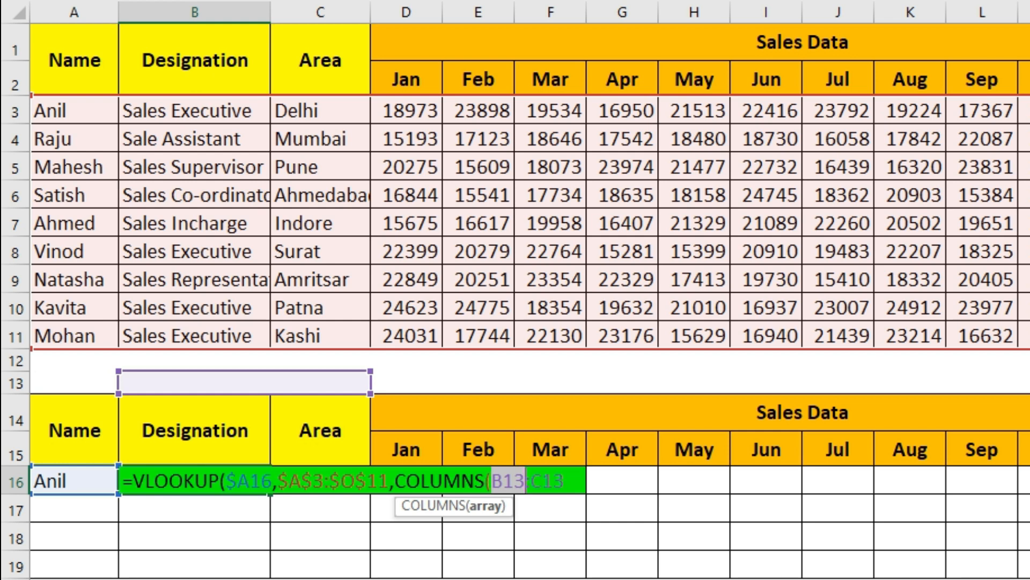
pyautogui.press('F4')
pyautogui.press('F4')
pyautogui.press('F4')
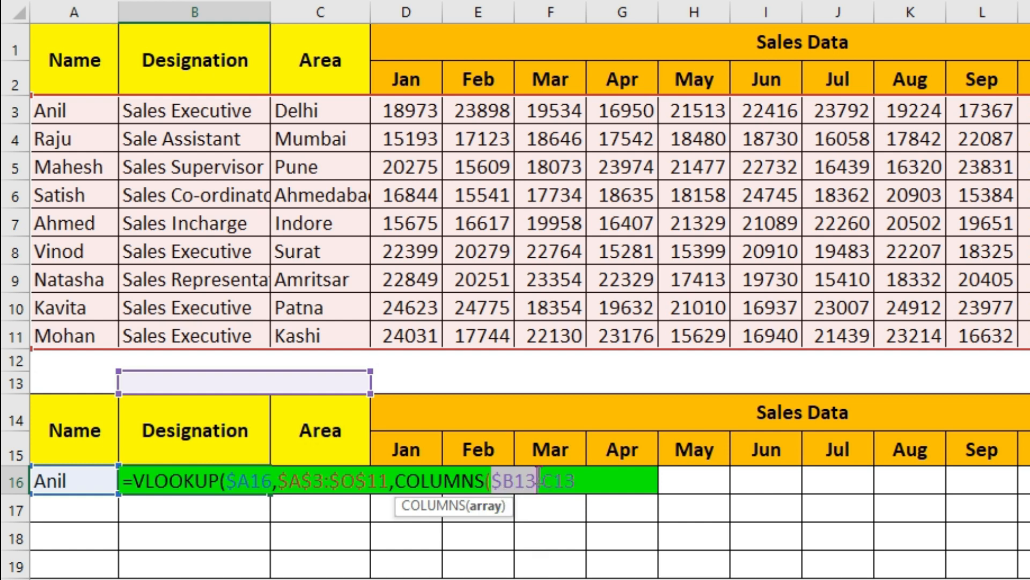
pyautogui.moveTo(542, 482); pyautogui.dragTo(575, 481)
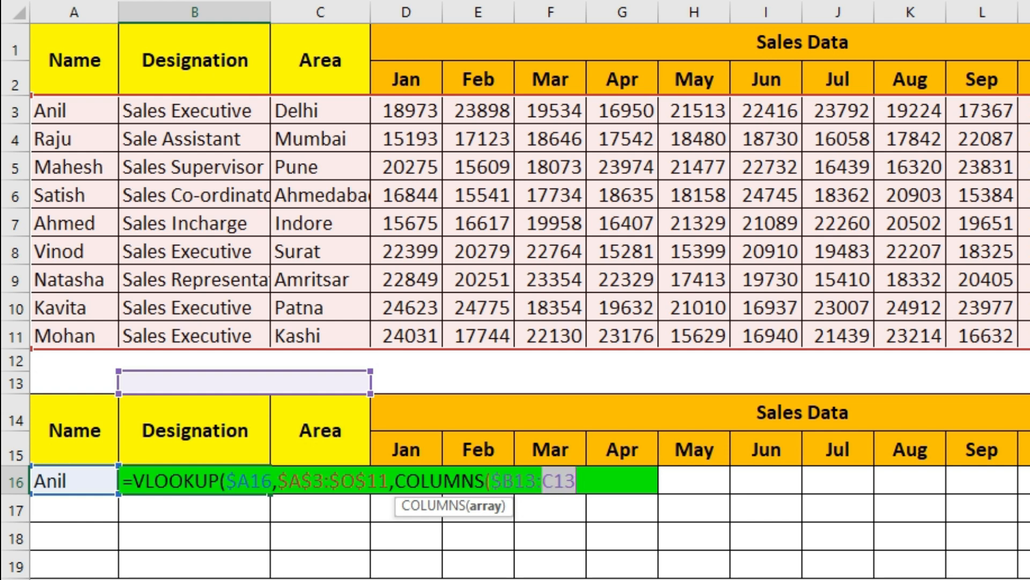
pyautogui.press('F4')
pyautogui.press('F4')
pyautogui.write(')')
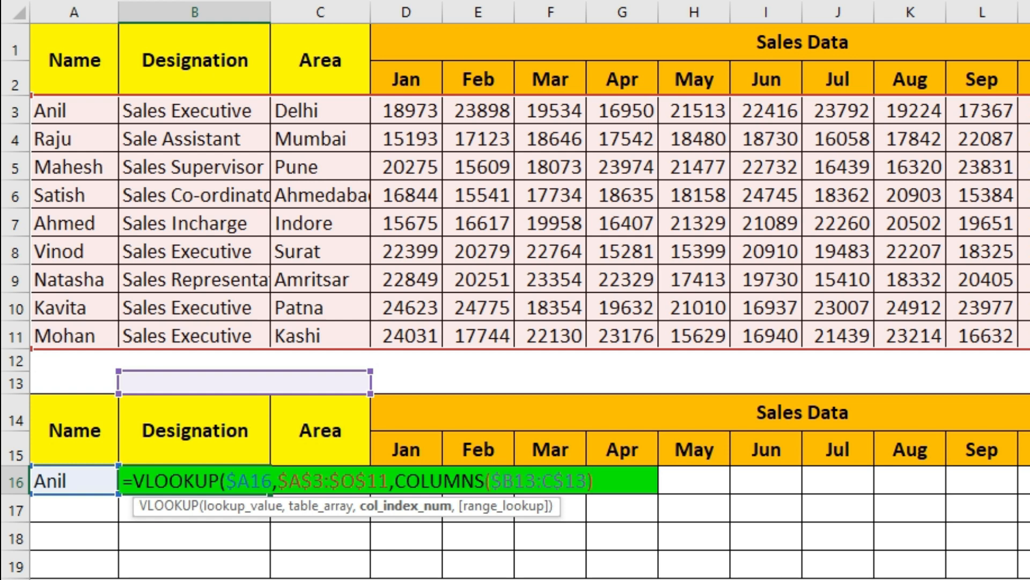
# Complete the VLOOKUP with range lookup 0 for an exact match and fill it from B16 through O19.
pyautogui.write(',')
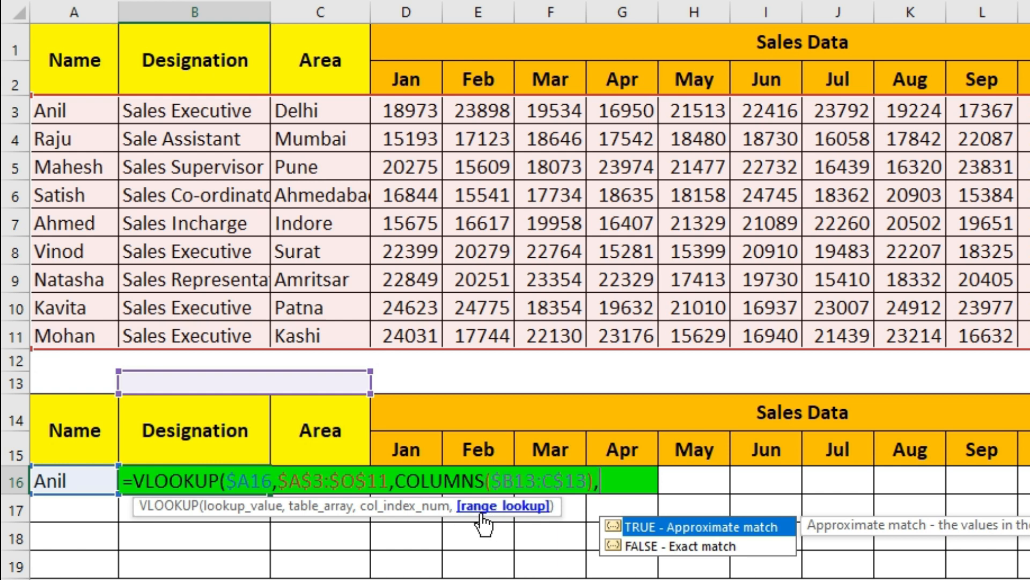
pyautogui.write('0')
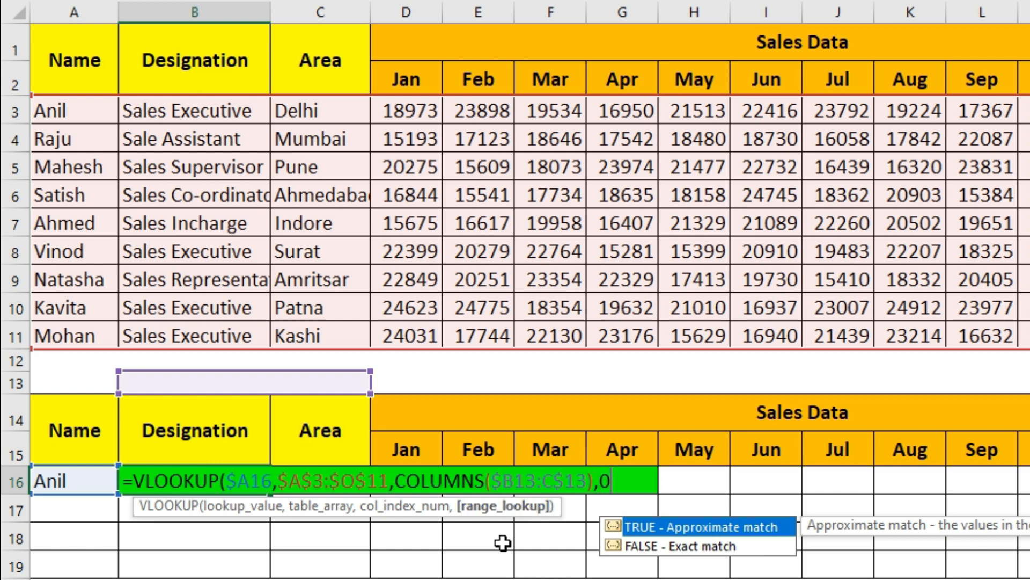
pyautogui.write(')')
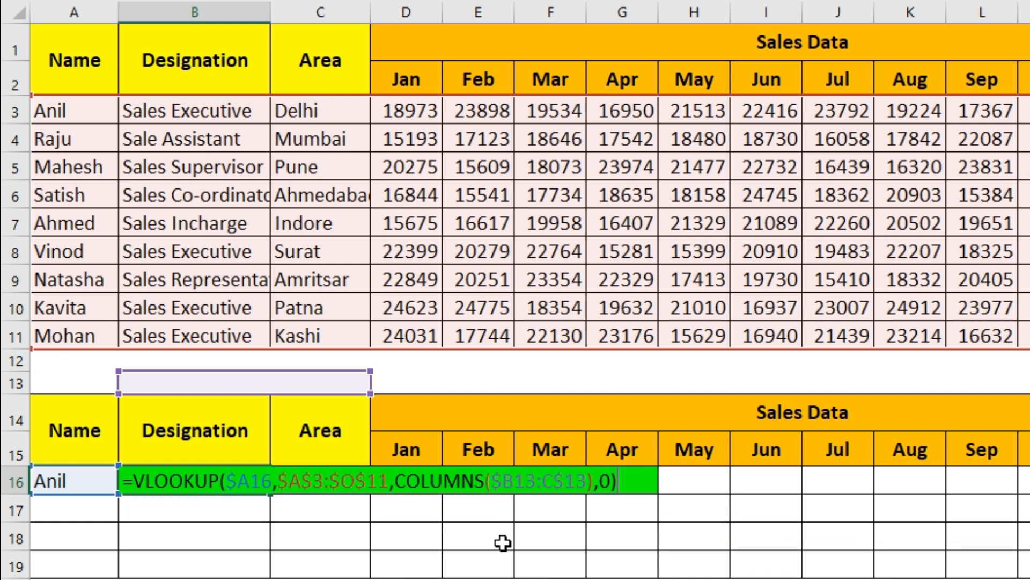
pyautogui.press('Return')
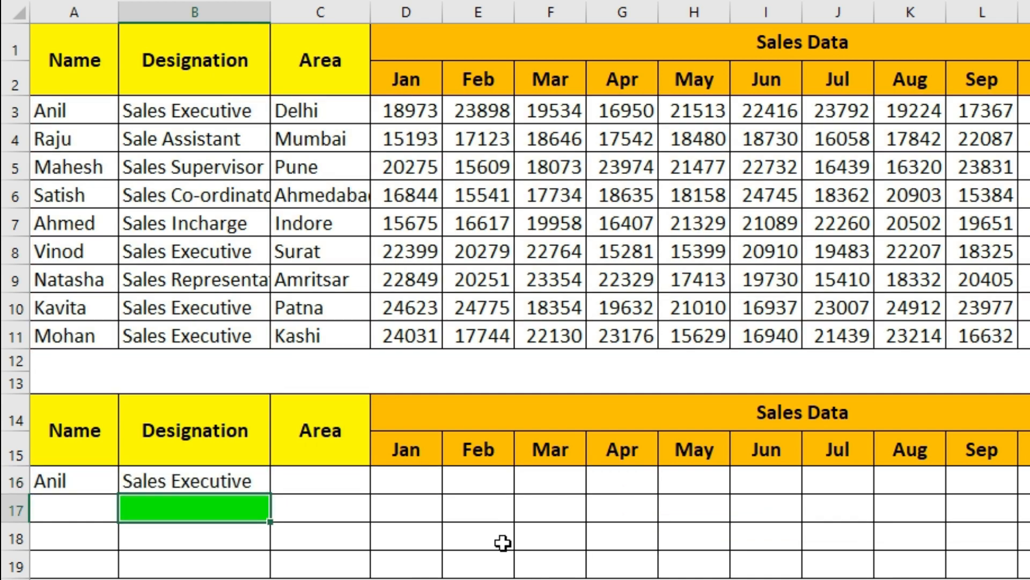
pyautogui.click(198, 485)
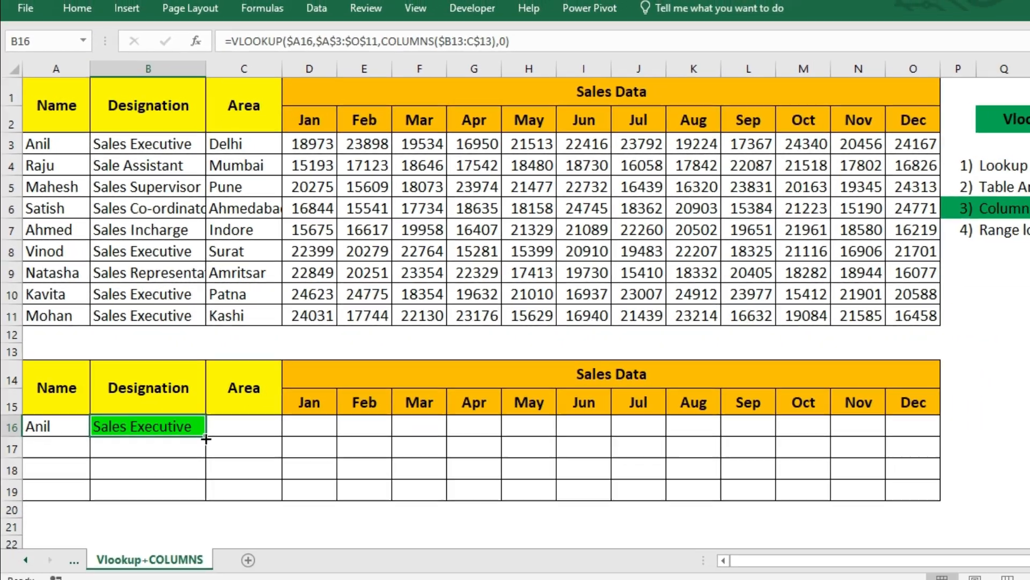
pyautogui.moveTo(239, 459); pyautogui.dragTo(841, 469)
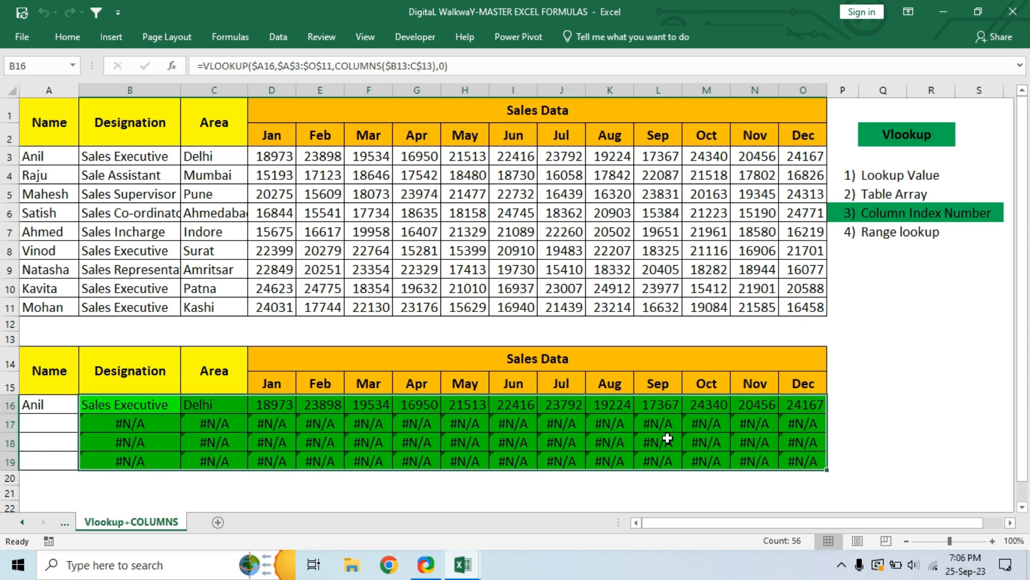
# Enter the second, third and fourth employees' names from the source table in A17, A18 and A19.
pyautogui.click(42, 425)
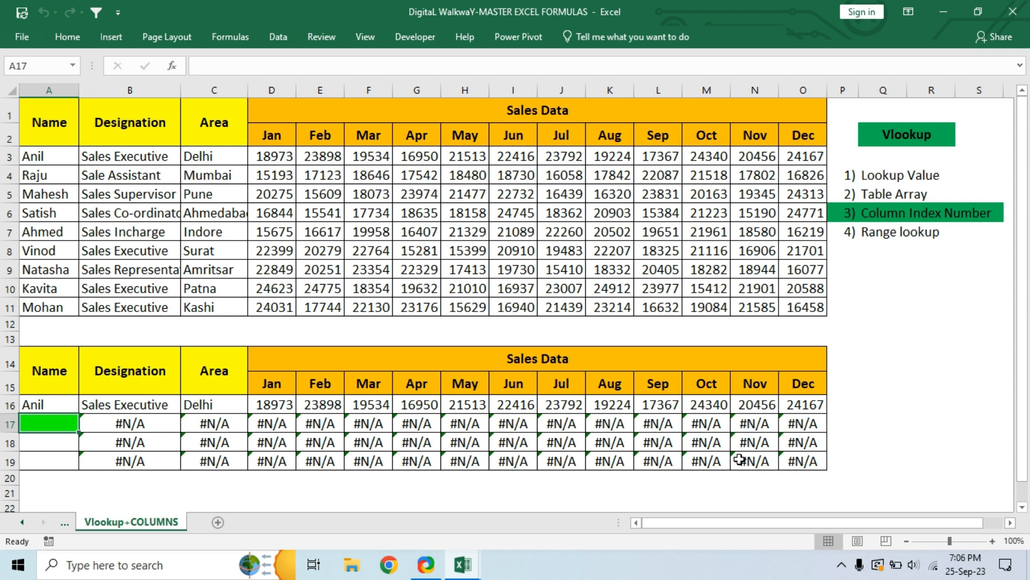
pyautogui.write('Raju')
pyautogui.press('Return')
pyautogui.write('Mahesh')
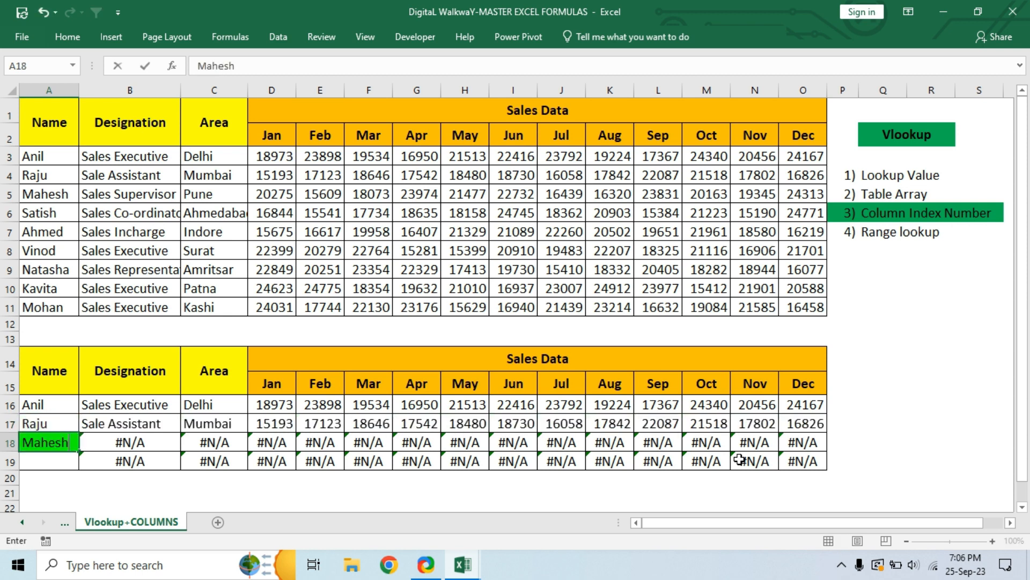
pyautogui.press('Return')
pyautogui.write('Satish')
pyautogui.press('Return')
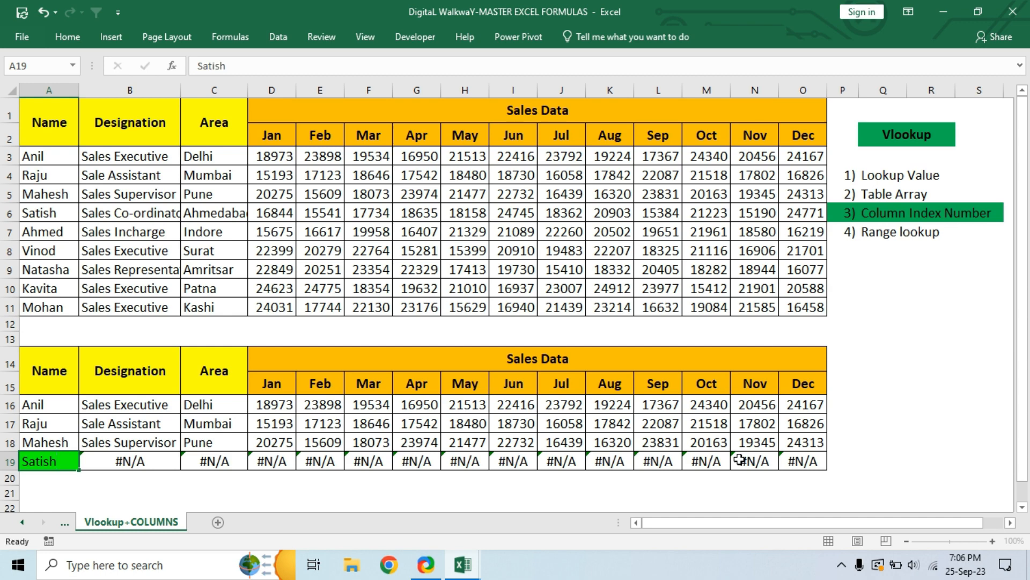
# Review the filled results in B16:O19 and evaluate the COLUMNS($B13:C$13) part inside B16's formula.
pyautogui.moveTo(145, 401); pyautogui.dragTo(790, 460)
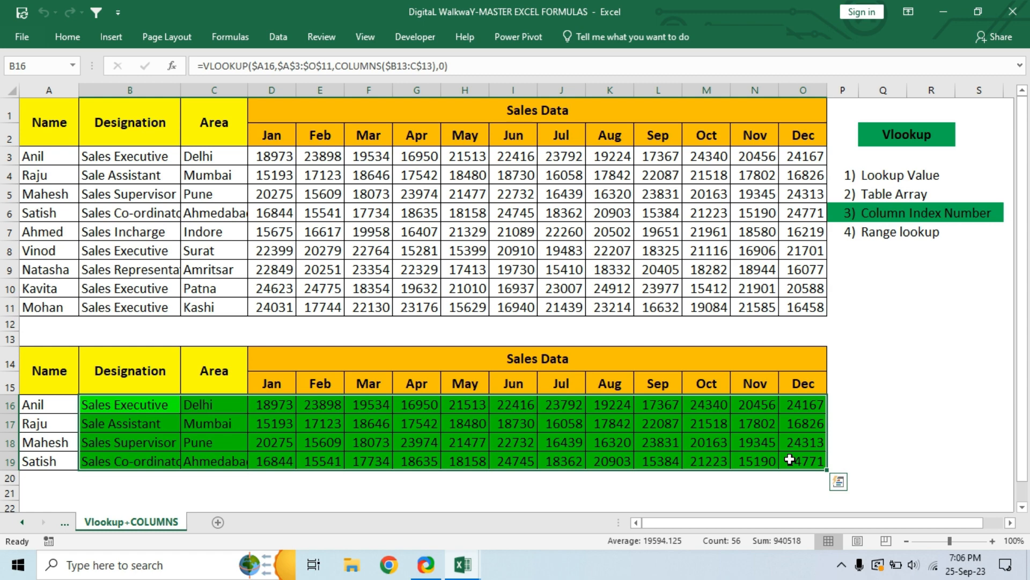
pyautogui.click(147, 403)
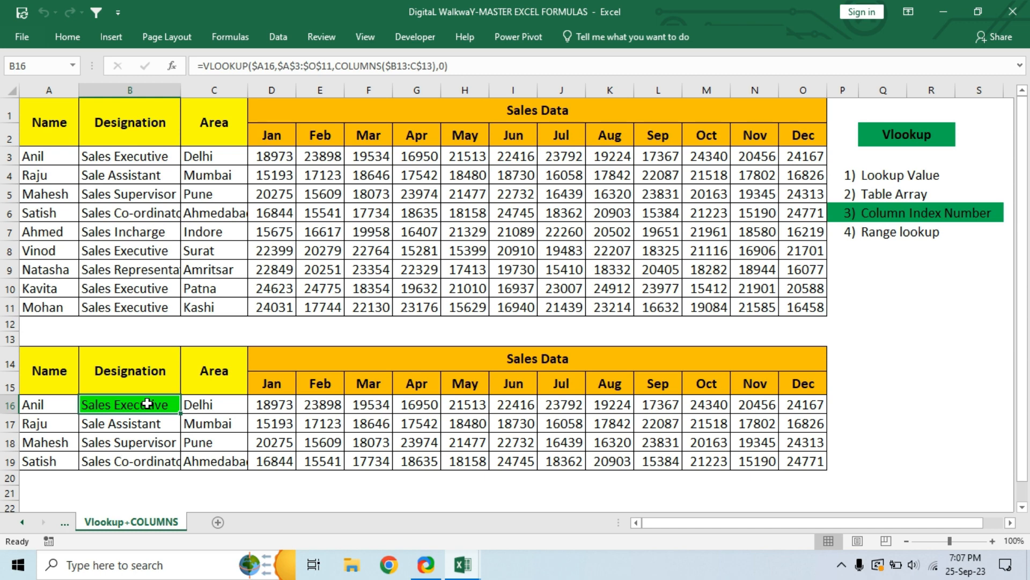
pyautogui.doubleClick(147, 404)
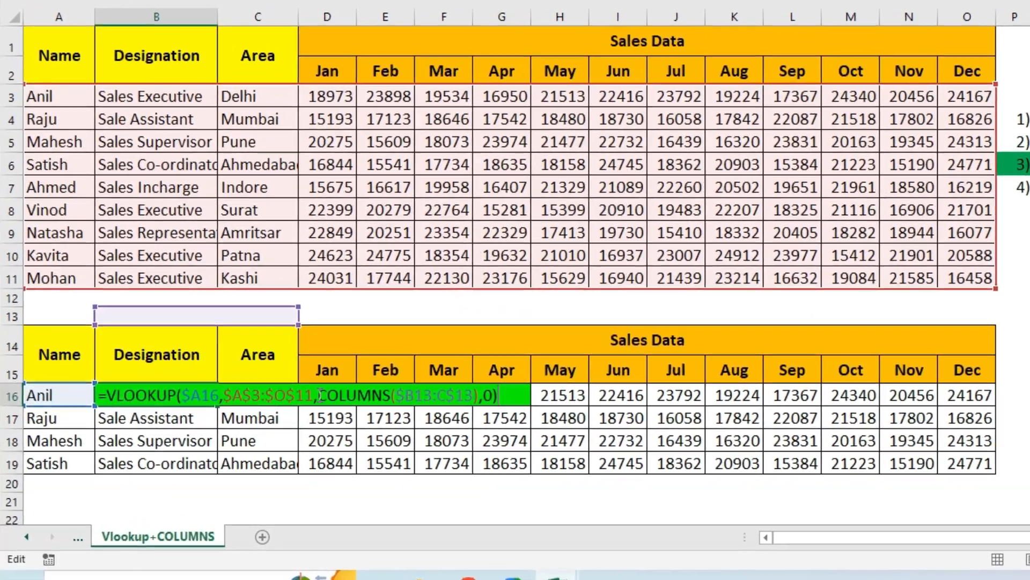
pyautogui.moveTo(319, 395); pyautogui.dragTo(440, 386)
pyautogui.moveTo(503, 375); pyautogui.dragTo(551, 383)
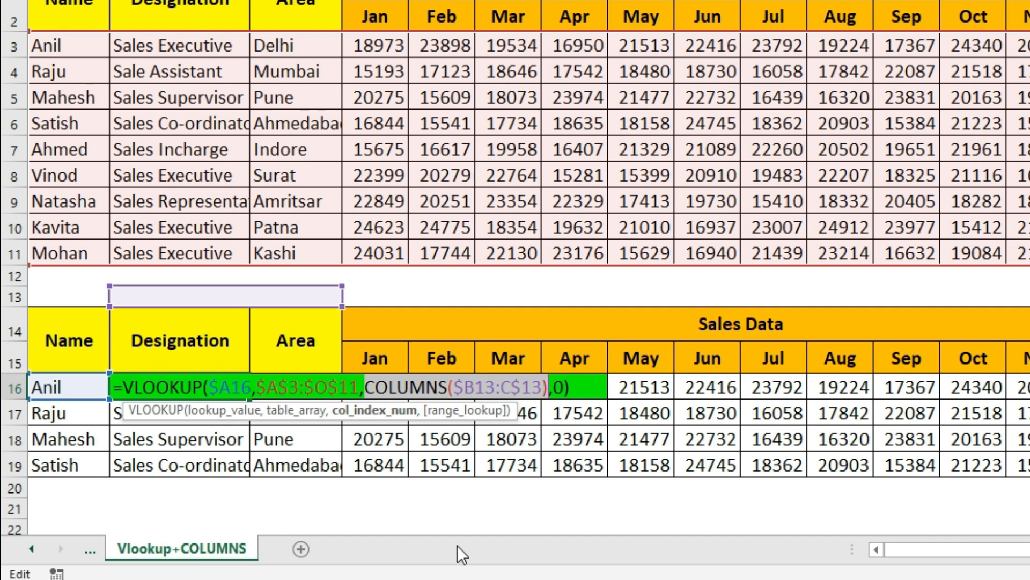
pyautogui.press('F9')
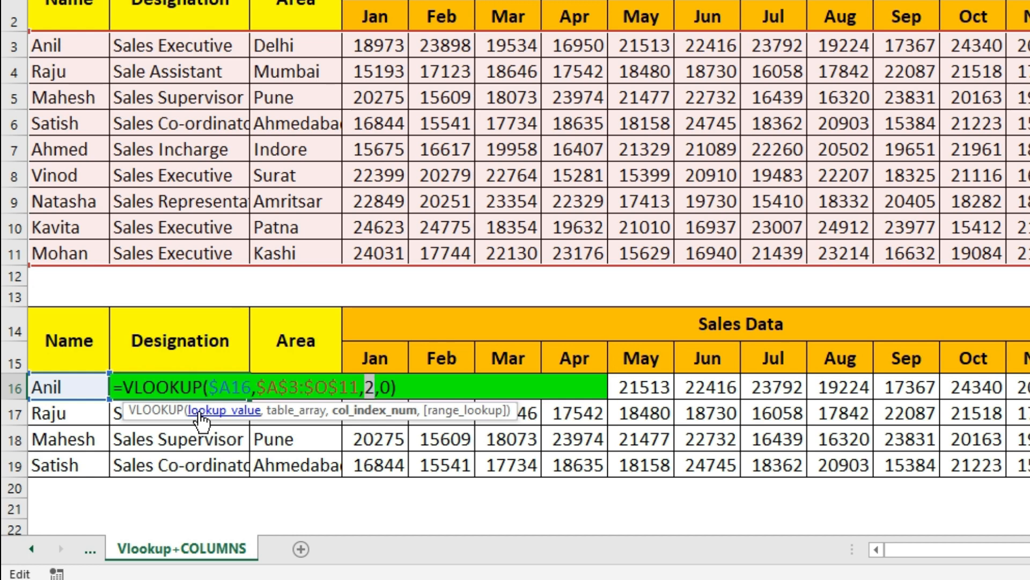
pyautogui.hotkey('ctrl', 'Return')
# Evaluate the COLUMNS($B13:D$13) part inside C16's formula to check its column index.
pyautogui.click(305, 387)
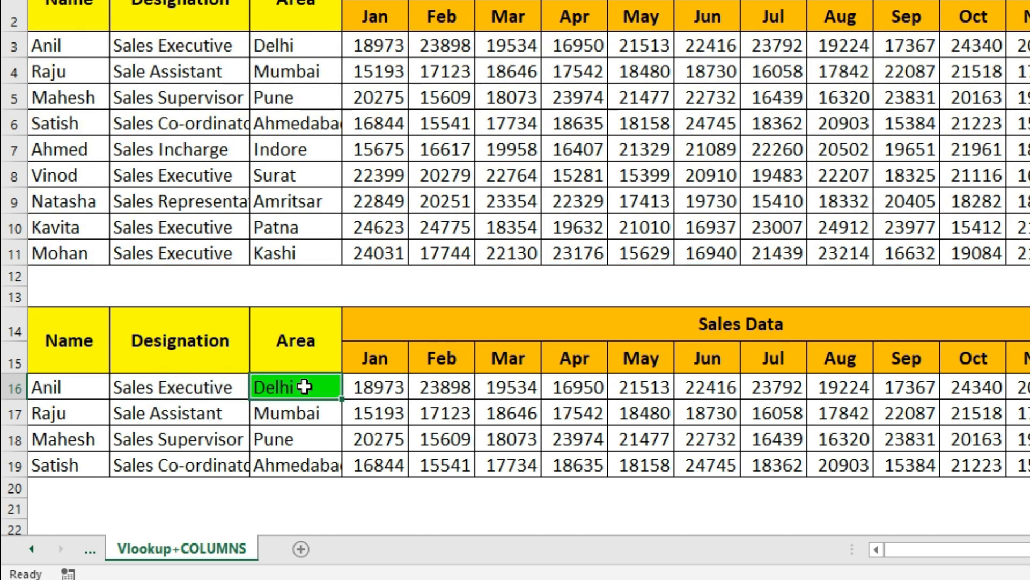
pyautogui.press('F2')
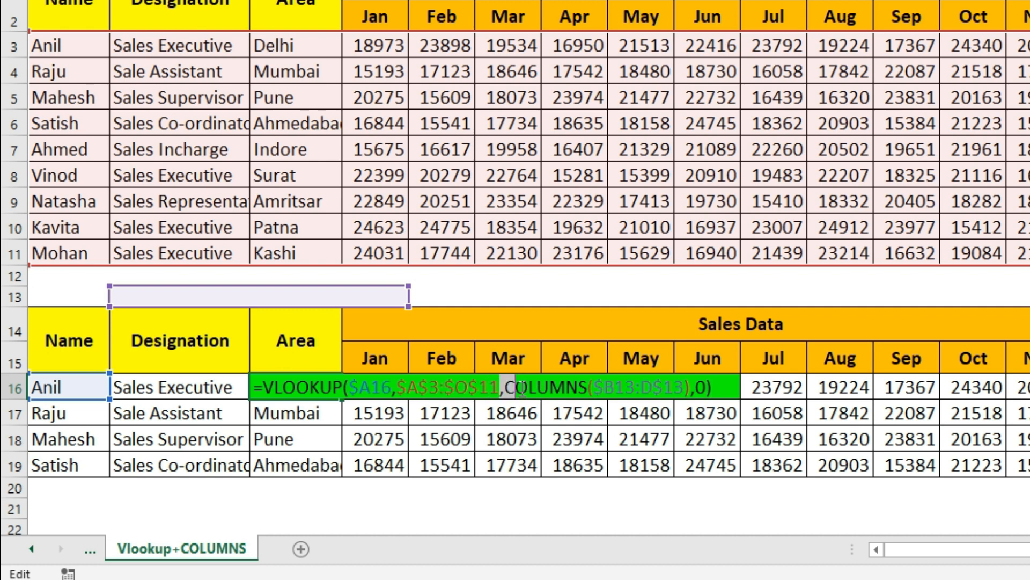
pyautogui.click(505, 386)
pyautogui.moveTo(505, 386); pyautogui.dragTo(692, 385)
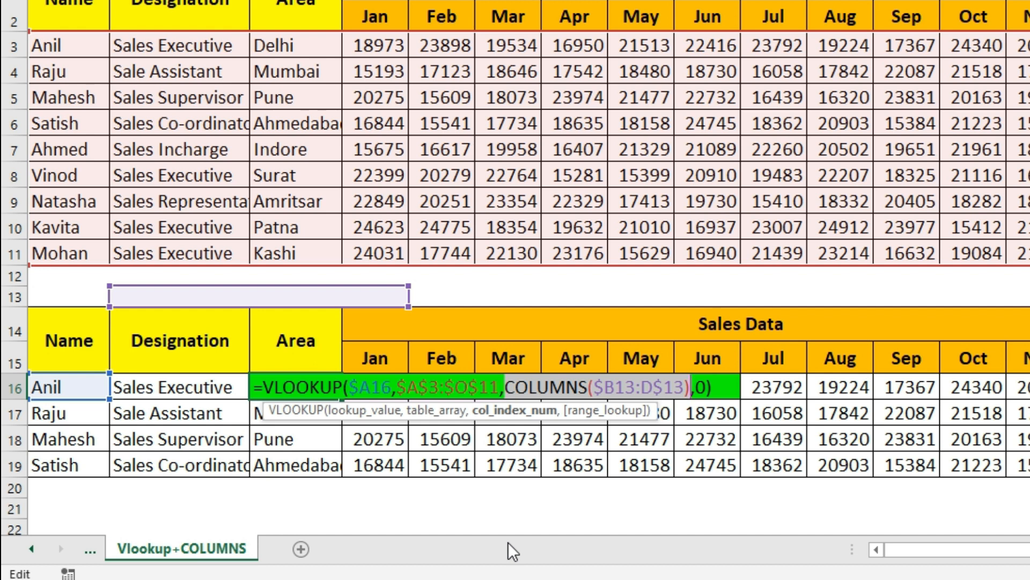
pyautogui.press('F9')
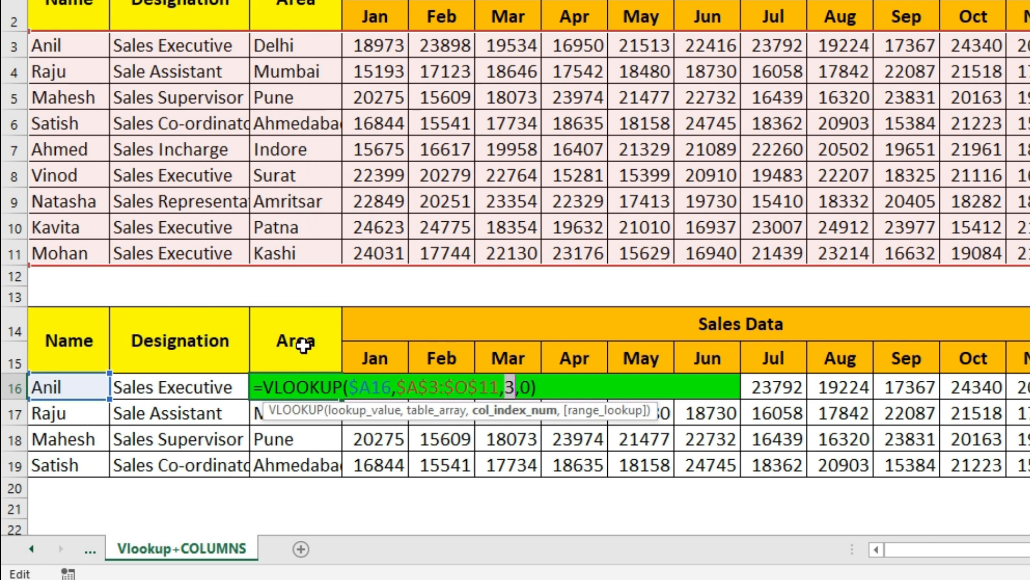
pyautogui.hotkey('ctrl', 'Return')
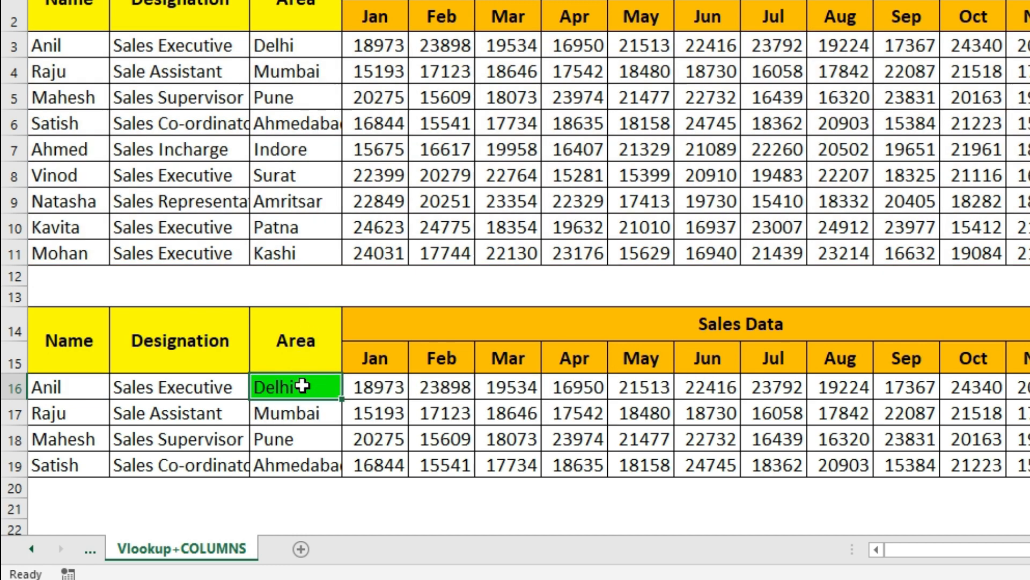